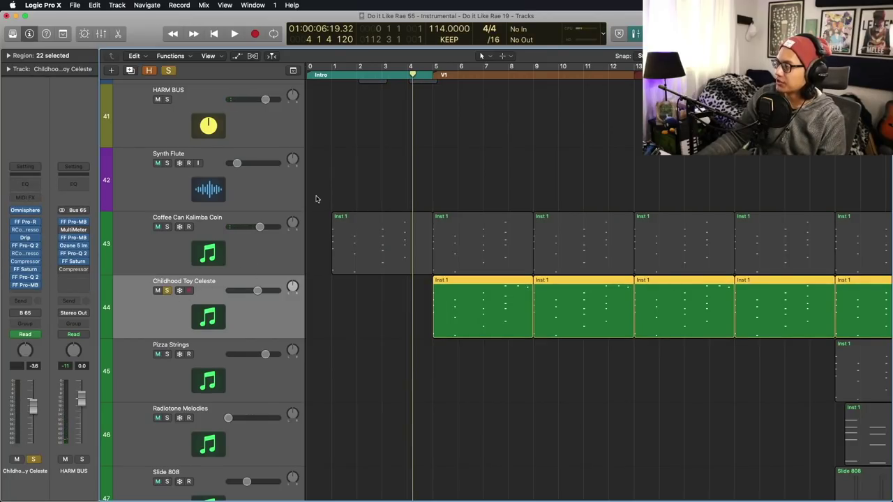
# Step: Play back the soloed Childhood Toy Celeste and Pizza Strings tracks to listen to each part on its own
pyautogui.press('space')
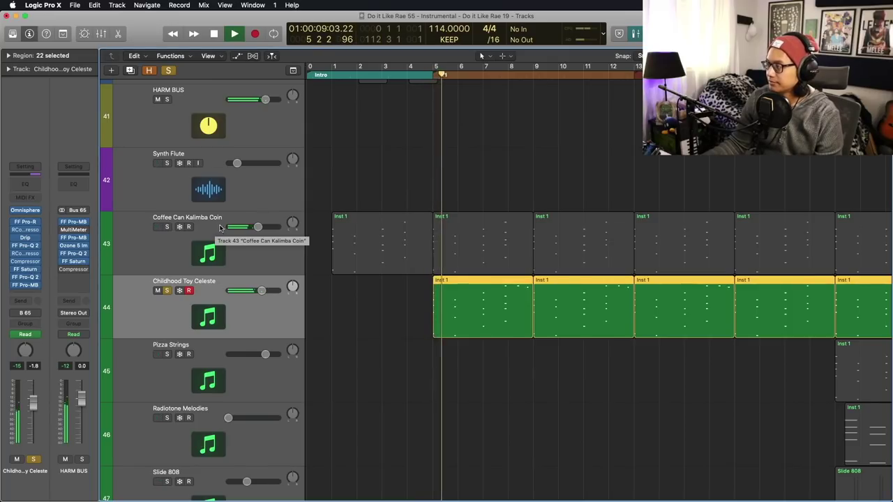
pyautogui.scroll(-1, 431, 186)
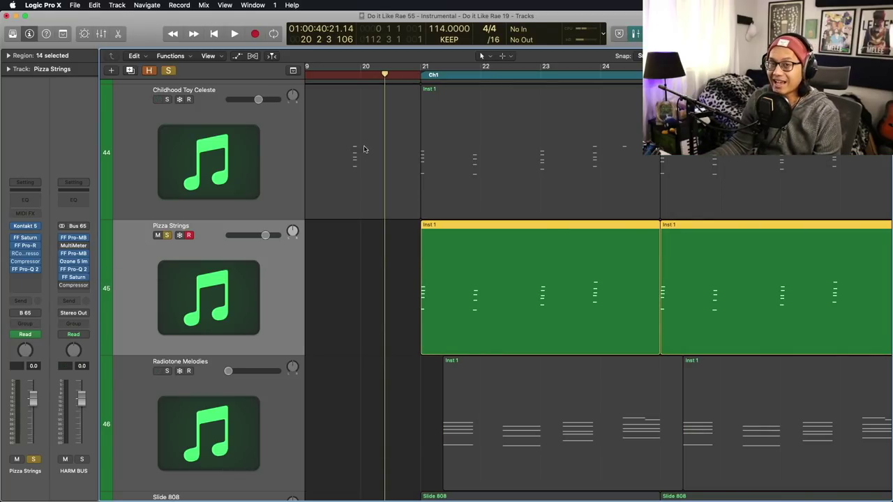
pyautogui.press('space')
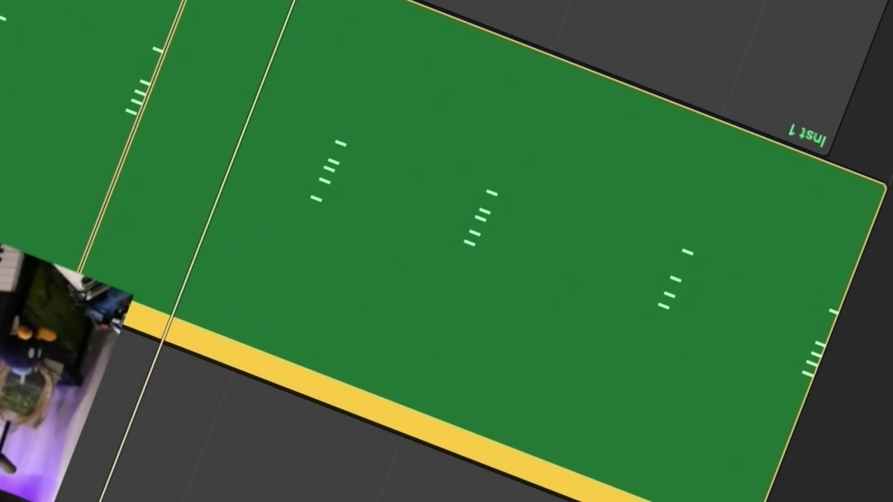
pyautogui.scroll(3, 487, 192)
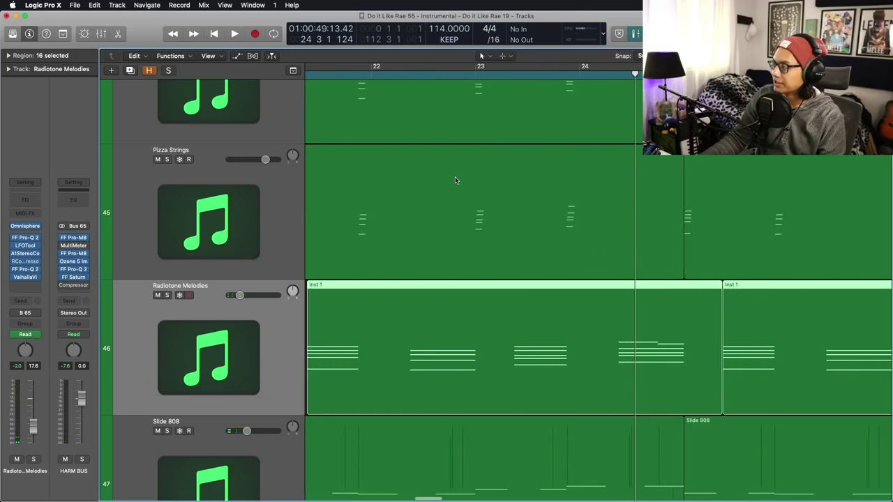
# Step: Set the cycle range over the first four bars of Ch1, from bar 21 to bar 25, and deselect the regions
pyautogui.scroll(-2, 454, 178)
pyautogui.hscroll(-1, 455, 177)
pyautogui.scroll(-2, 455, 180)
pyautogui.hscroll(-2, 454, 180)
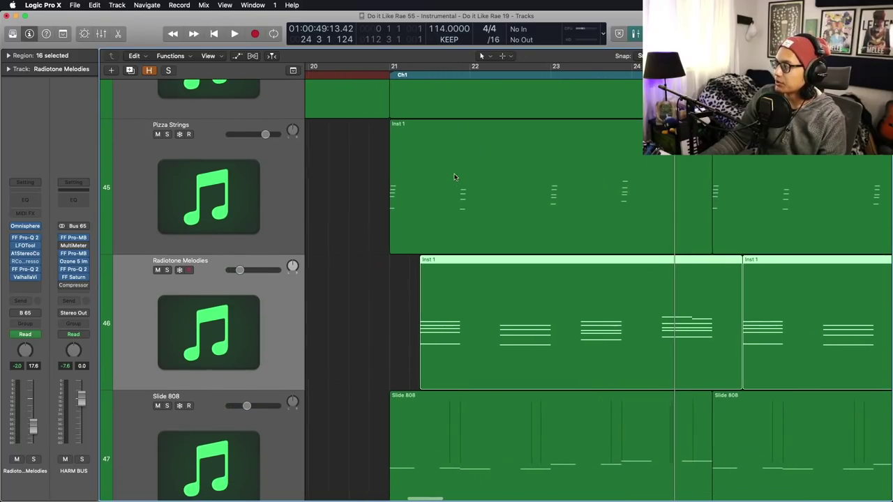
pyautogui.moveTo(397, 69); pyautogui.dragTo(713, 68)
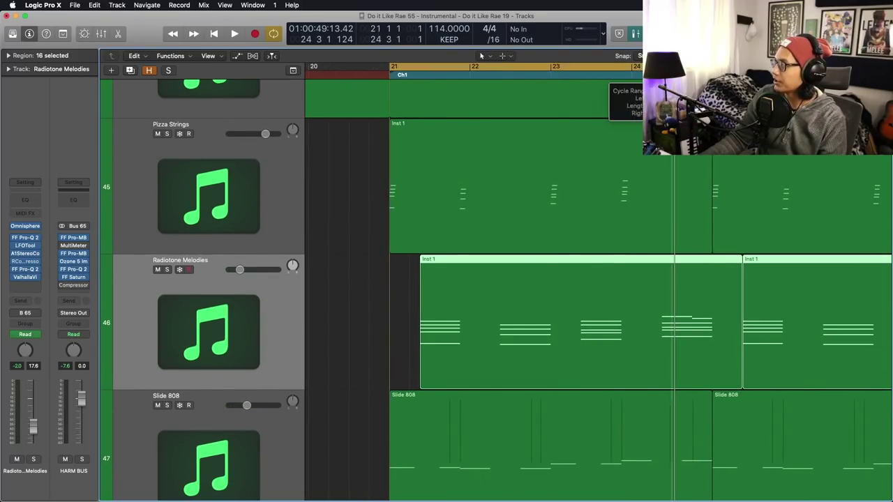
pyautogui.scroll(-1, 374, 276)
pyautogui.click(374, 276)
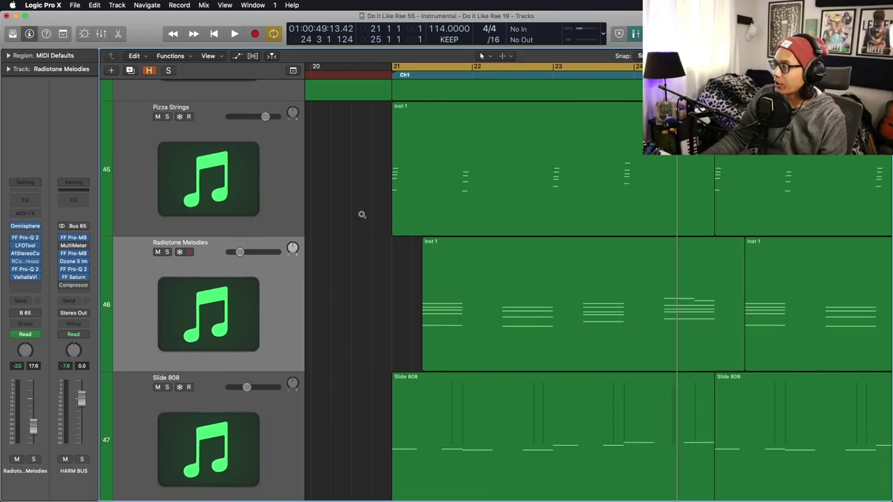
# Step: Solo the Radiotone Melodies track, play it, and examine its volume automation at the start of Ch1
pyautogui.press('super+Up')
pyautogui.click(167, 249)
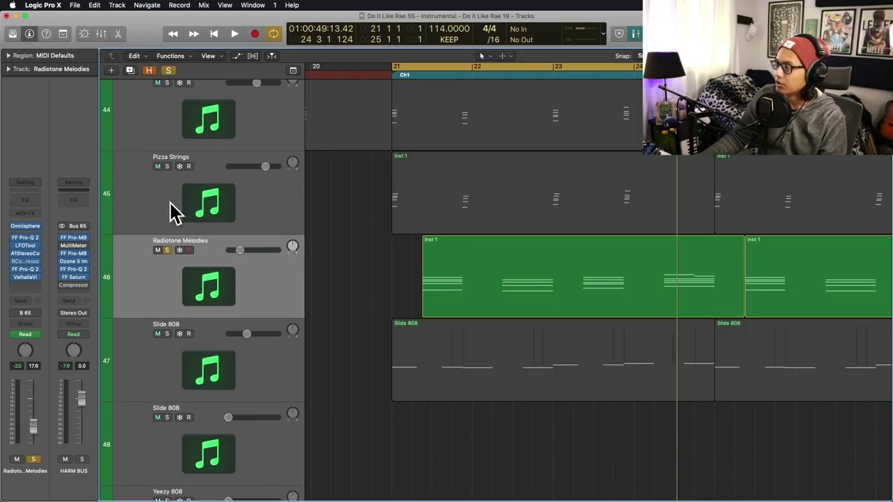
pyautogui.scroll(3, 176, 253)
pyautogui.press('space')
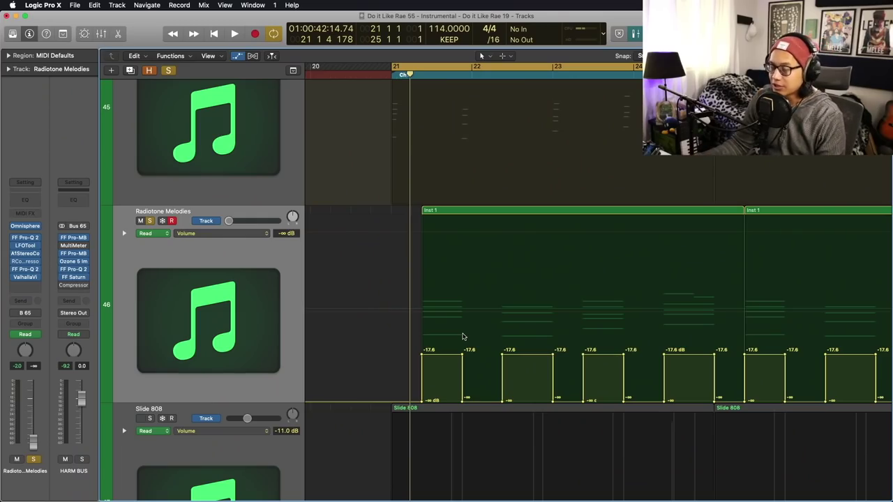
pyautogui.scroll(4, 488, 328)
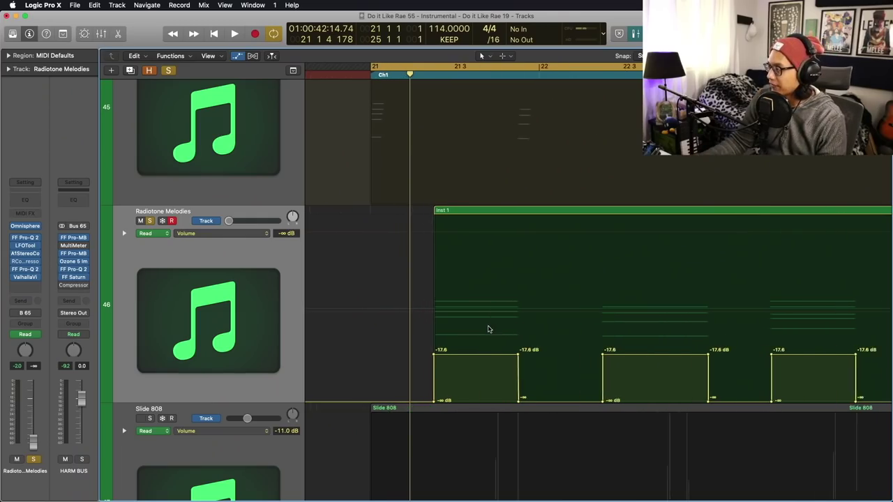
pyautogui.hscroll(3, 488, 328)
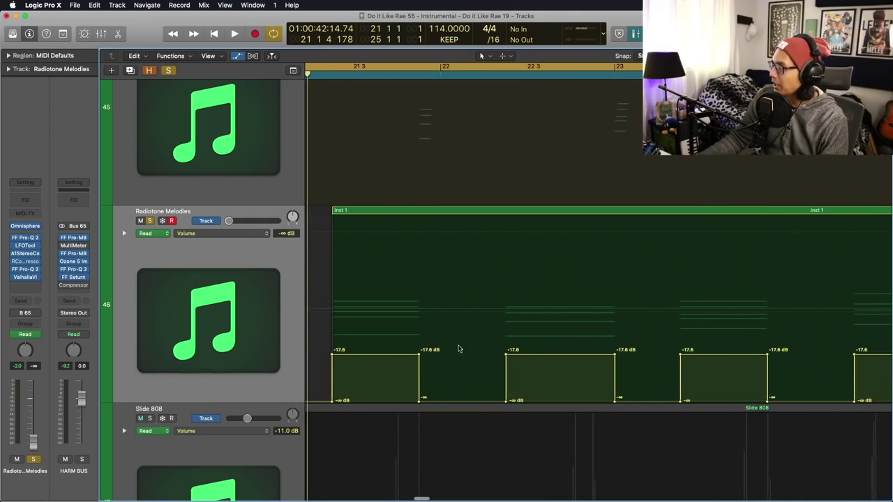
pyautogui.scroll(-2, 438, 344)
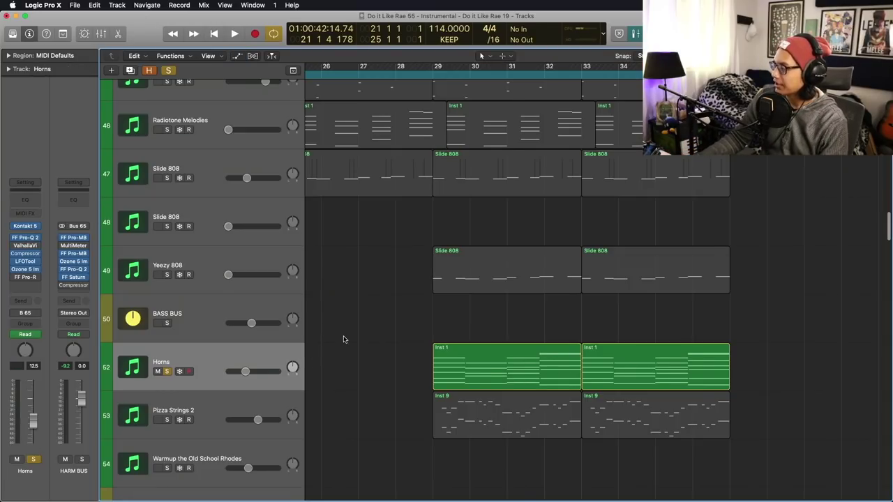
# Step: Play back the soloed Horns and Pizza Strings 2 tracks from bar 29
pyautogui.hscroll(2, 345, 339)
pyautogui.scroll(-1, 369, 201)
pyautogui.doubleClick(395, 74)
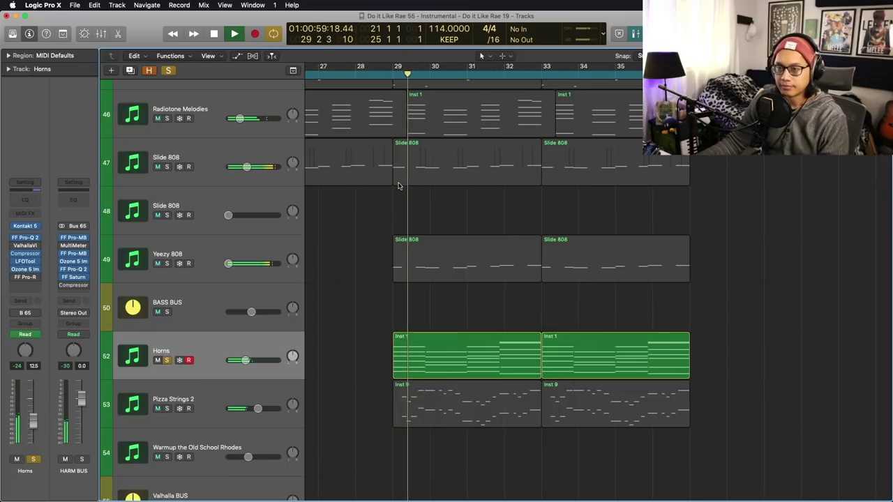
pyautogui.scroll(1, 400, 185)
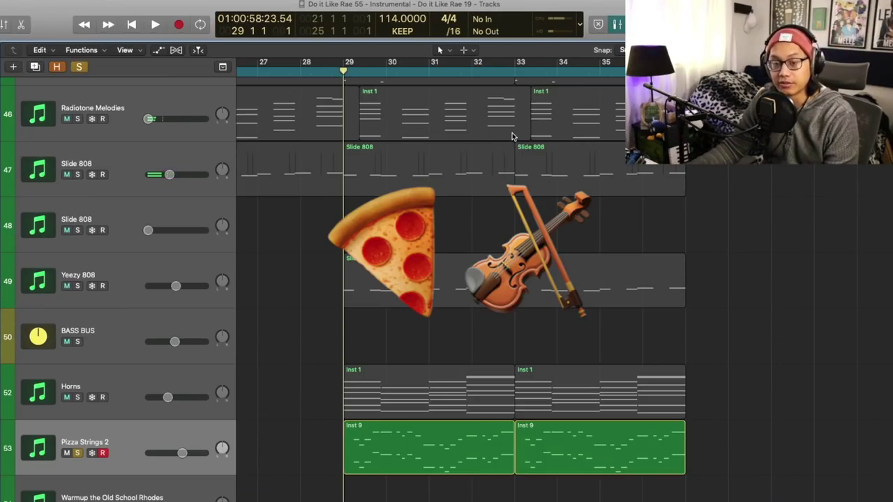
pyautogui.press('space')
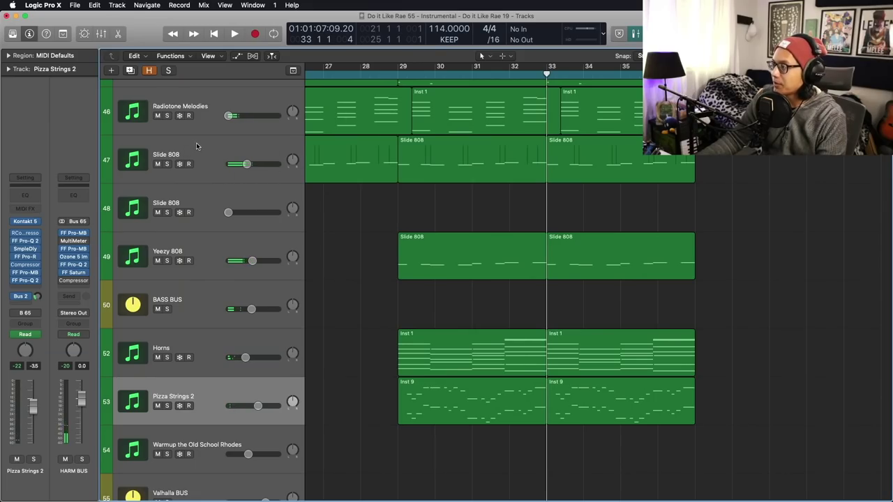
# Step: Solo the Slide 808 track 47, play it from bar 29, and return the playhead to bar 29
pyautogui.click(196, 146)
pyautogui.press('s')
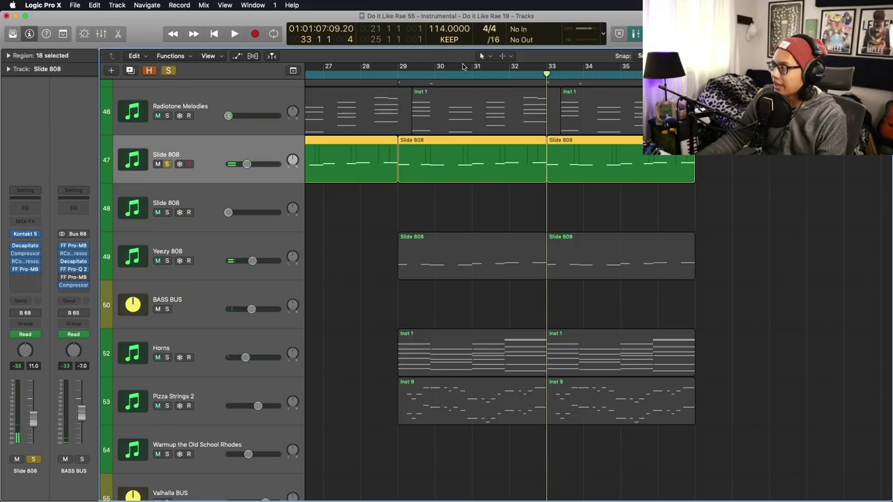
pyautogui.click(400, 73)
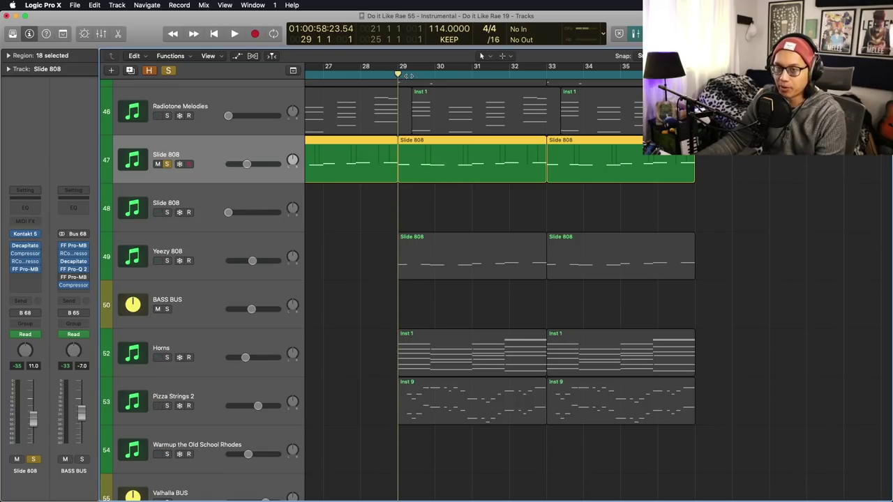
pyautogui.press('space')
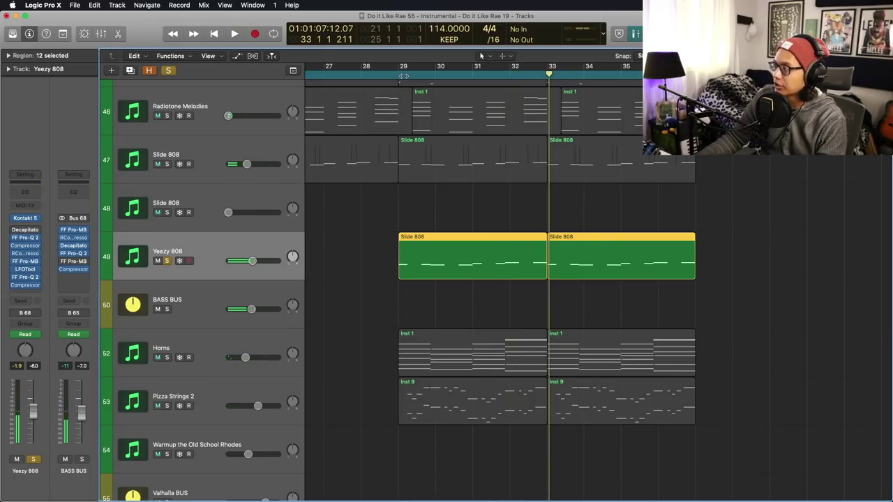
pyautogui.moveTo(404, 76); pyautogui.dragTo(391, 76)
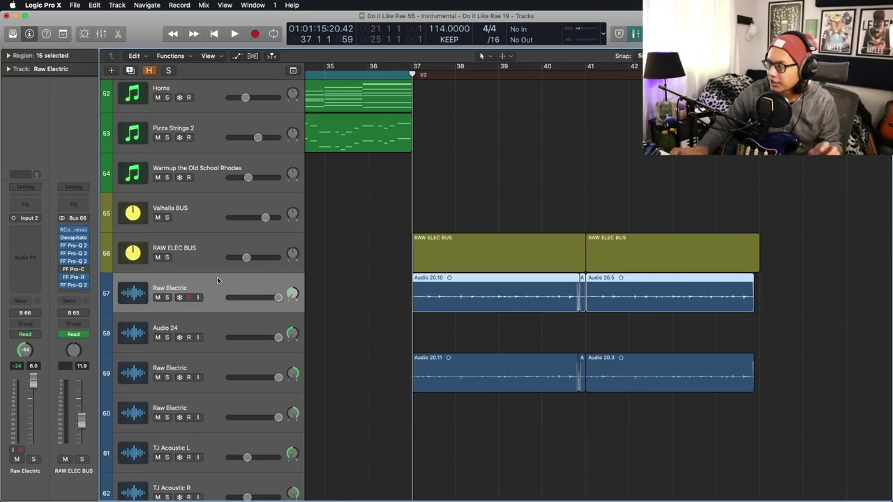
# Step: Solo the TJ Acoustic L, R and BUS tracks, listen to them from bar 87, and clear the solos
pyautogui.moveTo(602, 400); pyautogui.dragTo(767, 480)
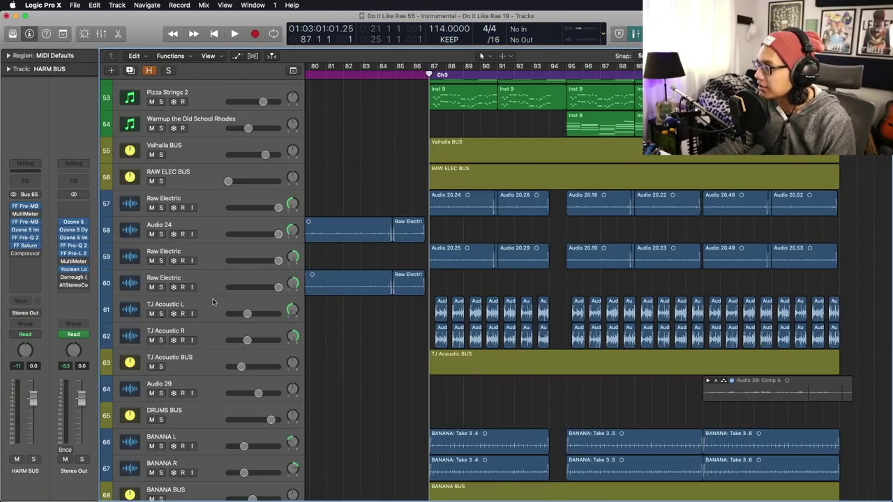
pyautogui.moveTo(161, 369); pyautogui.dragTo(160, 318)
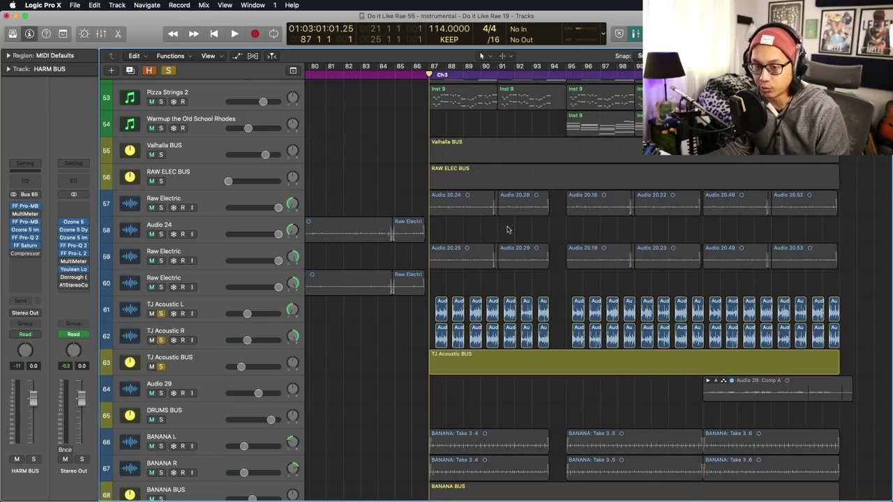
pyautogui.press('space')
pyautogui.click(217, 303)
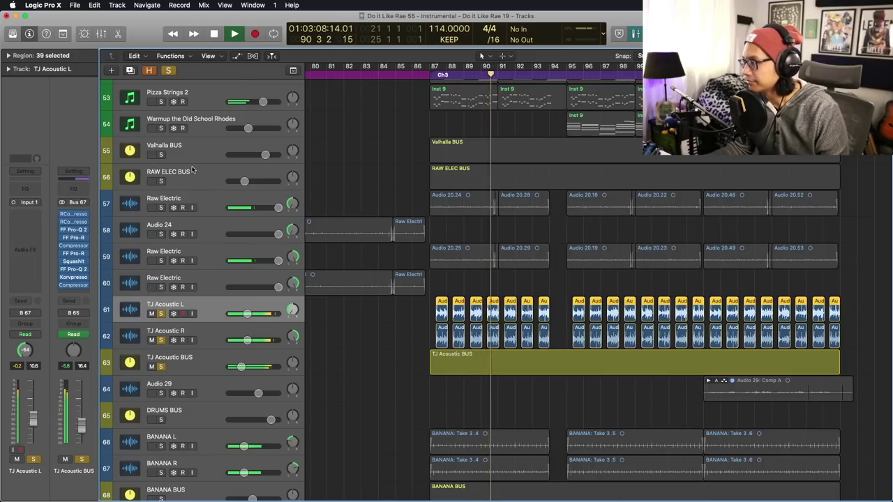
pyautogui.click(169, 71)
pyautogui.press('space')
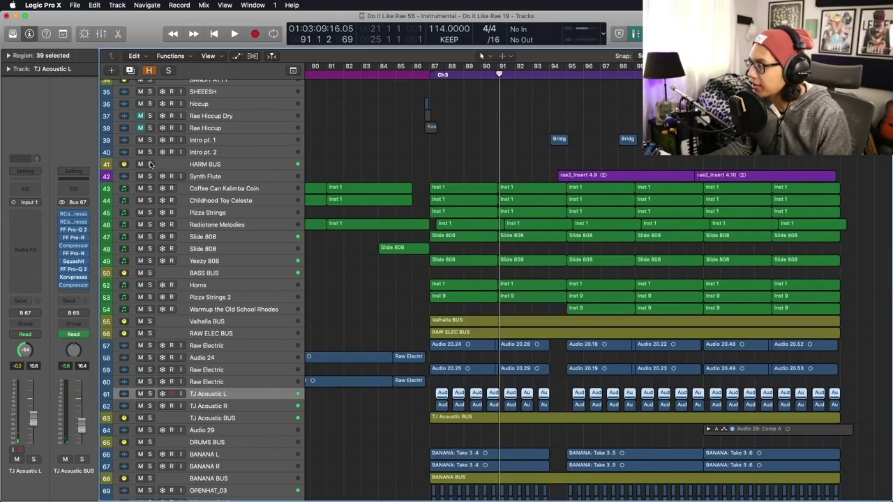
# Step: Solo the HARM BUS track and listen to its combined parts from the start of Ch3 at bar 87
pyautogui.click(149, 164)
pyautogui.scroll(-1, 454, 112)
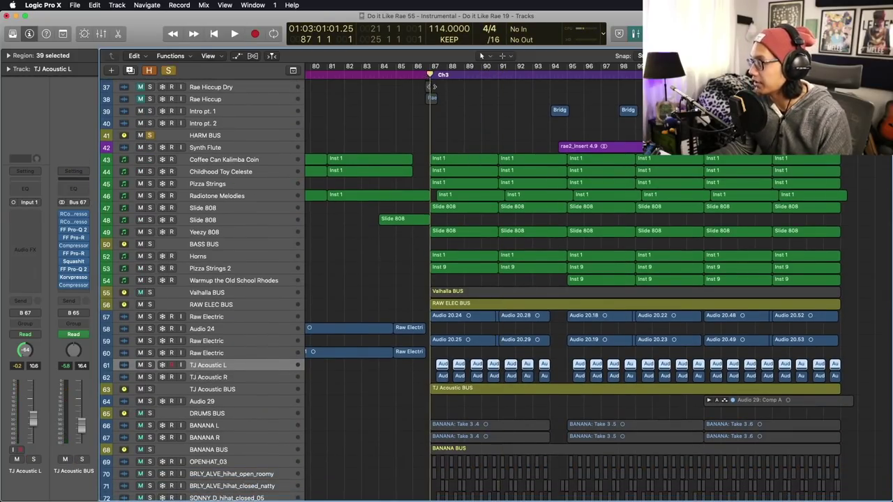
pyautogui.scroll(-3, 533, 158)
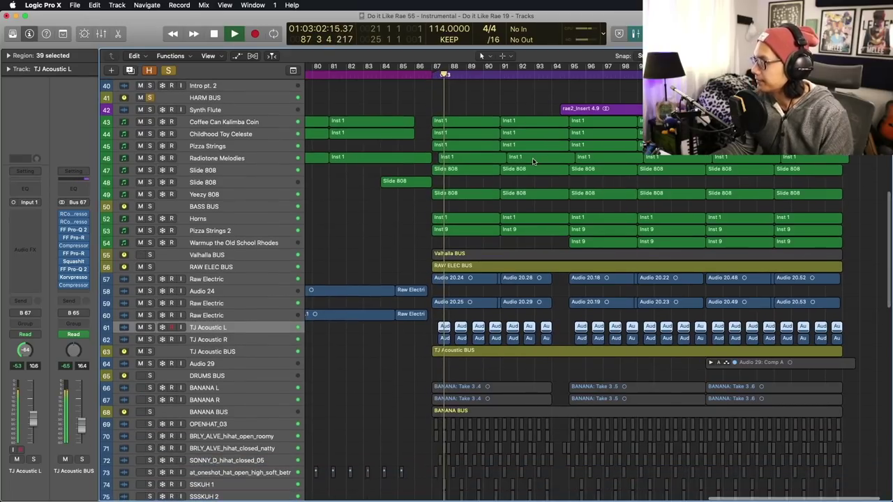
pyautogui.scroll(4, 532, 158)
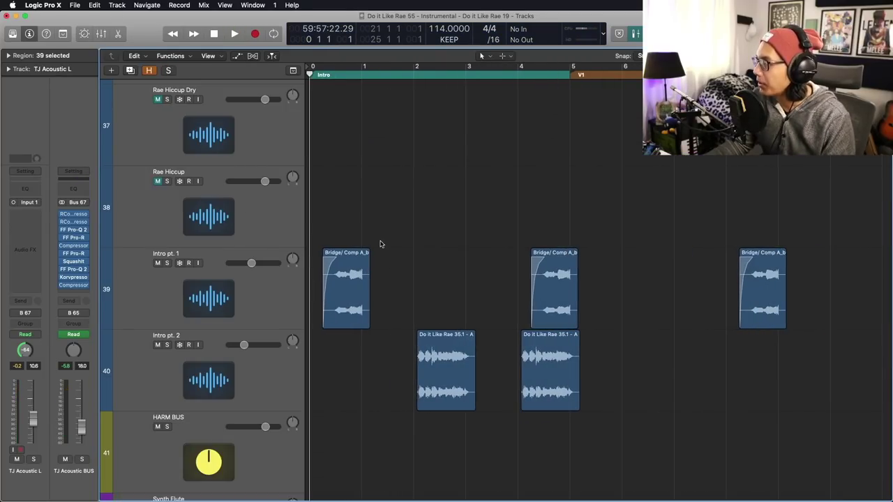
# Step: Select the Intro pt. 1 track and play its first vocal region from the start of the song
pyautogui.press('super+Right')
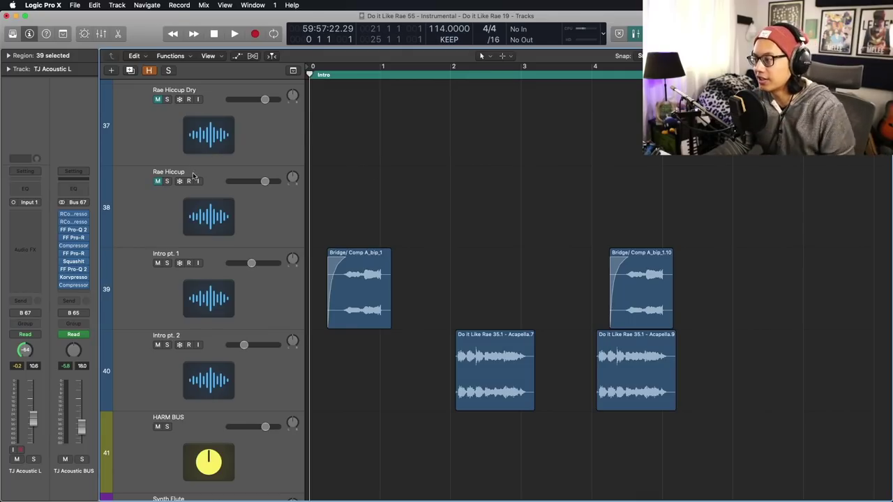
pyautogui.click(200, 291)
pyautogui.press('space')
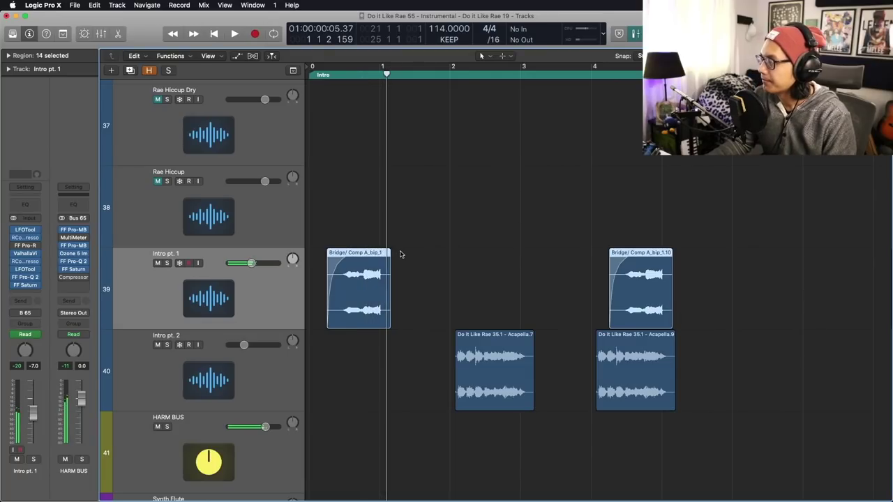
# Step: Solo the Intro pt. 2 track and play its vocal region from just before bar 2
pyautogui.click(218, 380)
pyautogui.press('s')
pyautogui.press('super+Right')
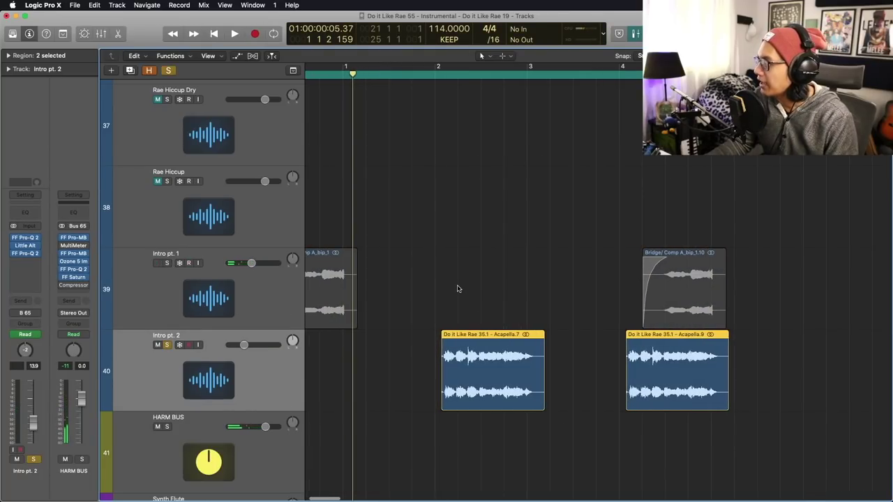
pyautogui.click(428, 73)
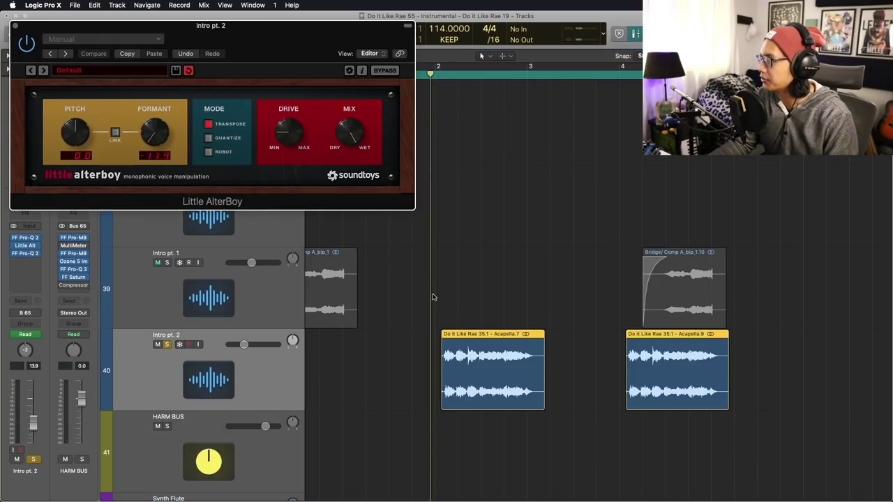
pyautogui.press('space')
pyautogui.press('a')
# Step: Solo the ClapSnare_03 track among the drum tracks and bring its intro regions into closer view
pyautogui.scroll(-3, 458, 315)
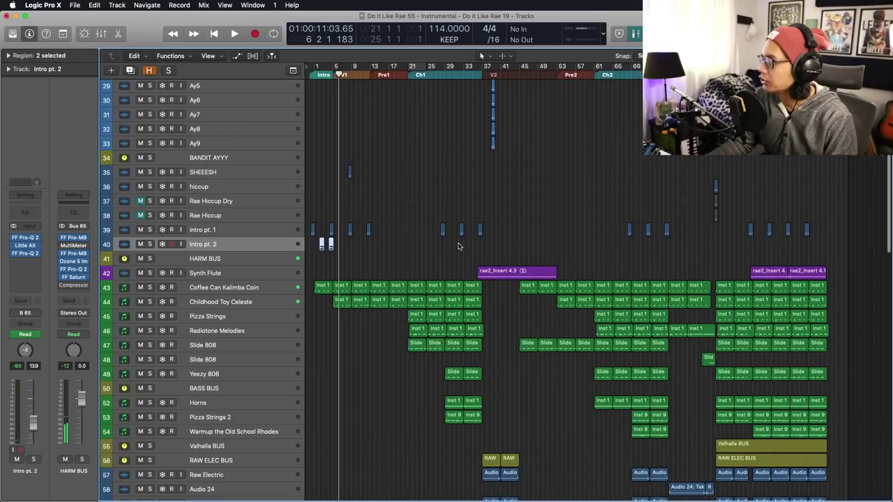
pyautogui.press('super+Up')
pyautogui.press('super+Up')
pyautogui.press('super+Up')
pyautogui.scroll(-10, 458, 247)
pyautogui.scroll(3, 432, 260)
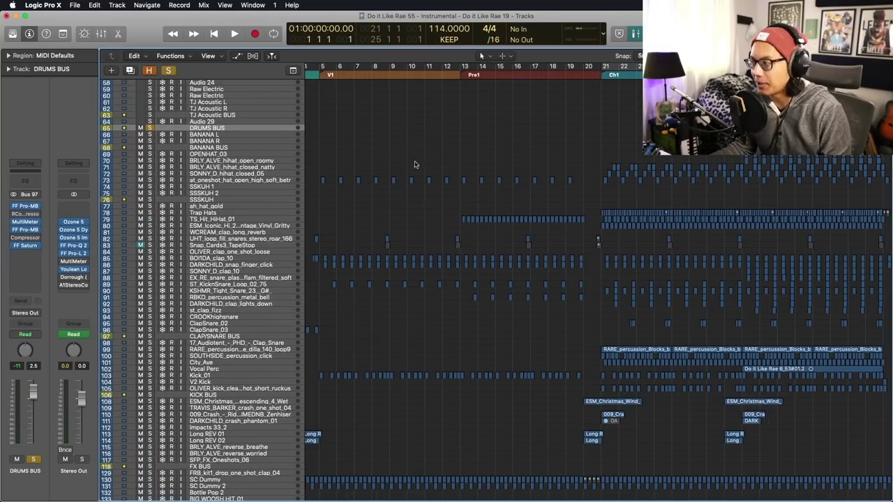
pyautogui.hscroll(-5, 414, 165)
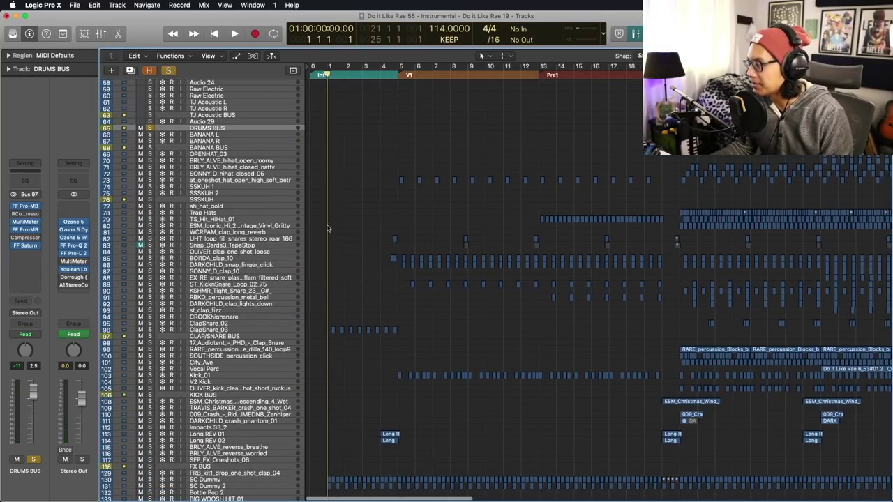
pyautogui.click(180, 331)
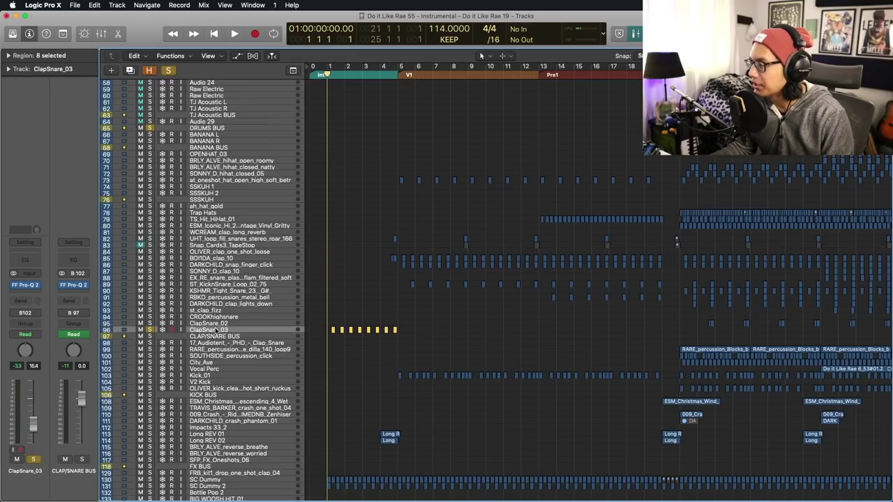
pyautogui.scroll(3, 537, 306)
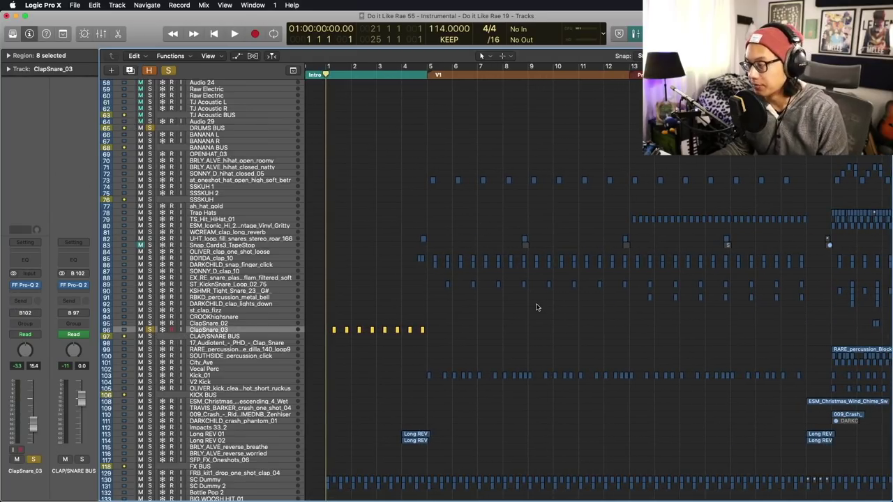
# Step: Play the intro drums from the start of the song and select the Long REV 01 track leading into V1
pyautogui.press('space')
pyautogui.scroll(-2, 534, 304)
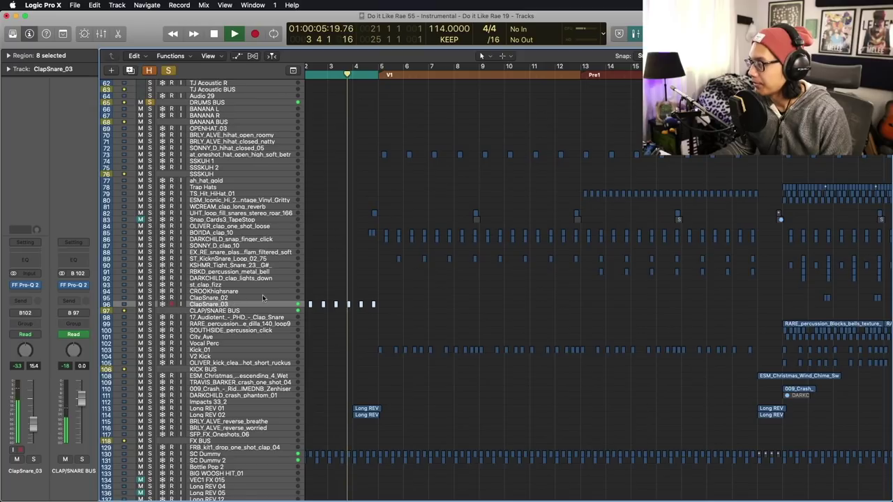
pyautogui.click(286, 408)
pyautogui.click(235, 421)
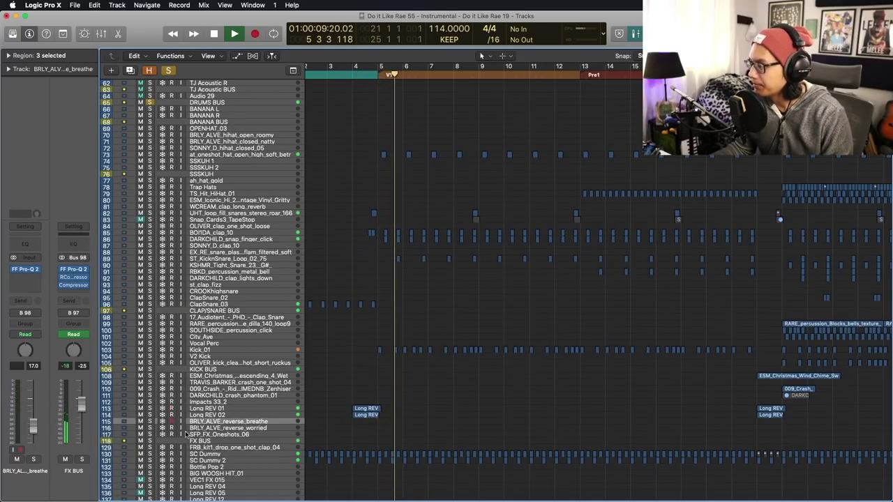
pyautogui.click(274, 408)
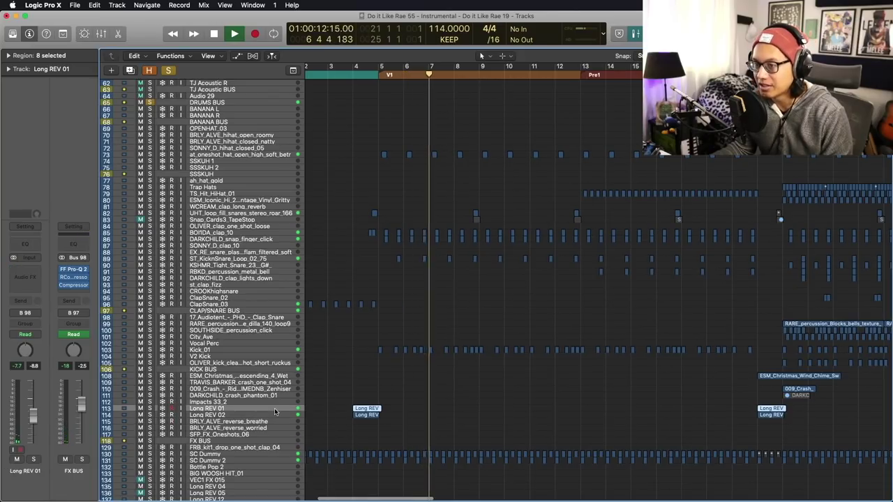
pyautogui.hscroll(3, 398, 161)
pyautogui.hscroll(-2, 398, 162)
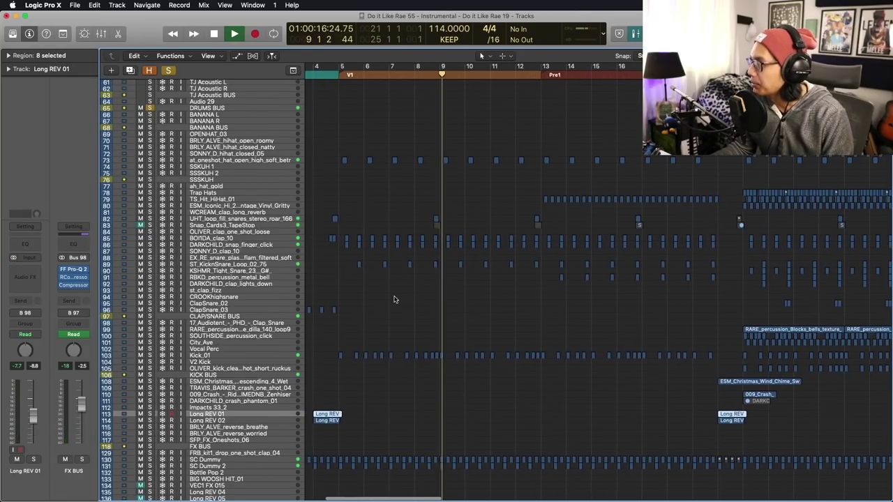
# Step: Follow the drum playback through V1 into Pre1 and select the RBKD_percussion_metal_bell regions of the pre-chorus
pyautogui.moveTo(341, 147); pyautogui.dragTo(883, 498)
pyautogui.scroll(3, 517, 220)
pyautogui.scroll(2, 512, 223)
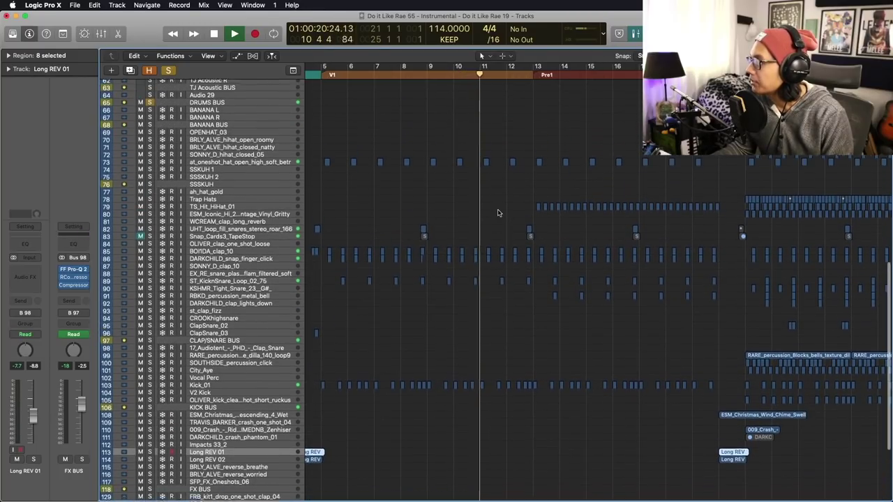
pyautogui.moveTo(447, 150); pyautogui.dragTo(816, 402)
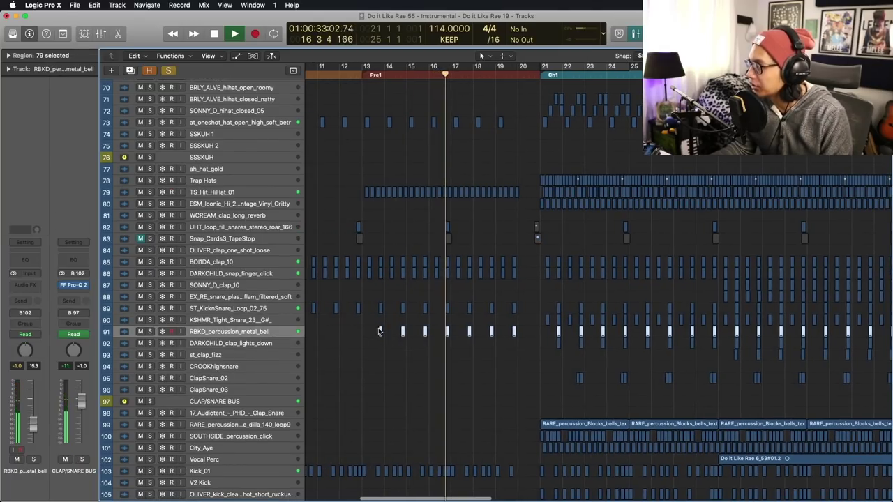
pyautogui.moveTo(532, 362); pyautogui.dragTo(532, 362)
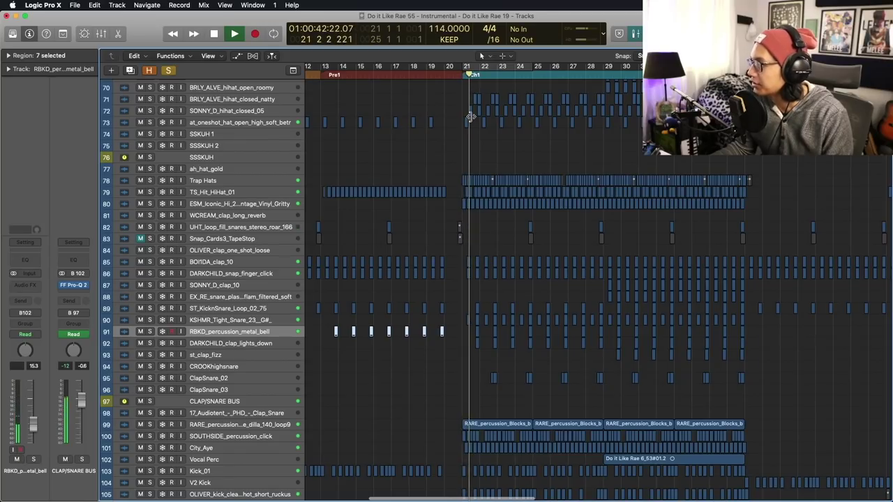
# Step: Follow the drum playback into Ch1, select the RARE_percussion loop track, and inspect the percussion tracks around it
pyautogui.hscroll(2, 471, 117)
pyautogui.scroll(-3, 471, 117)
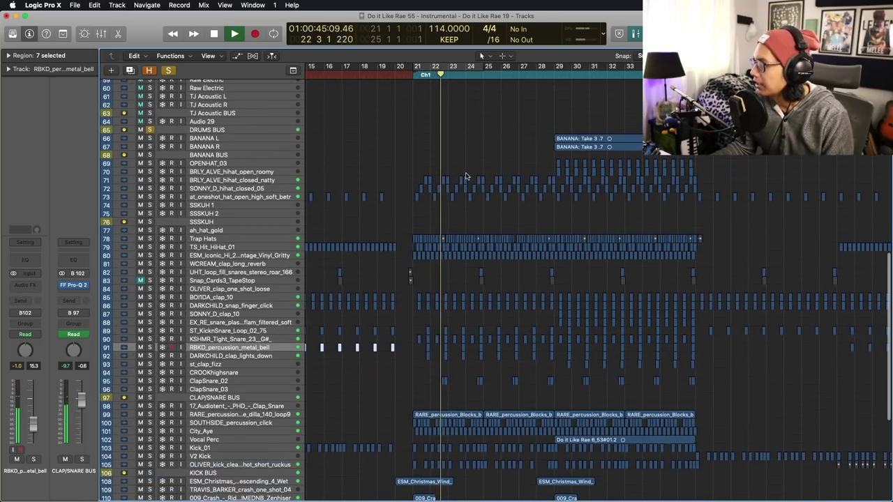
pyautogui.scroll(-5, 460, 258)
pyautogui.click(267, 336)
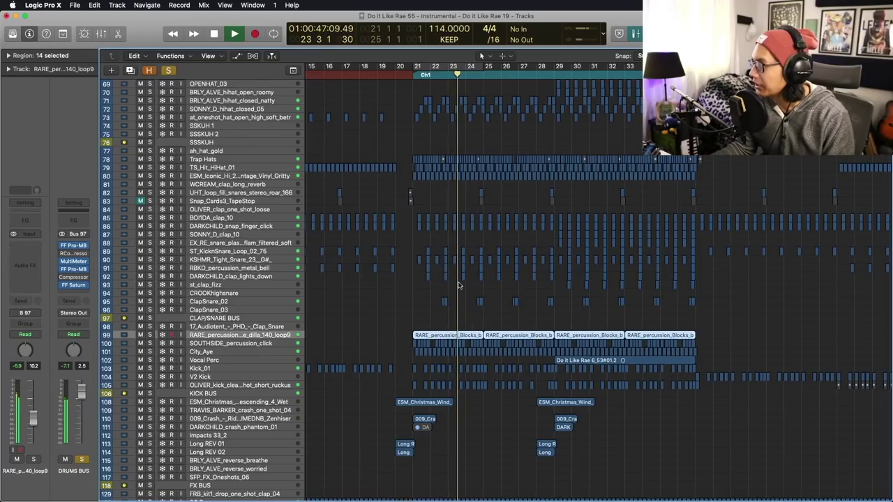
pyautogui.scroll(5, 442, 221)
pyautogui.scroll(-3, 442, 221)
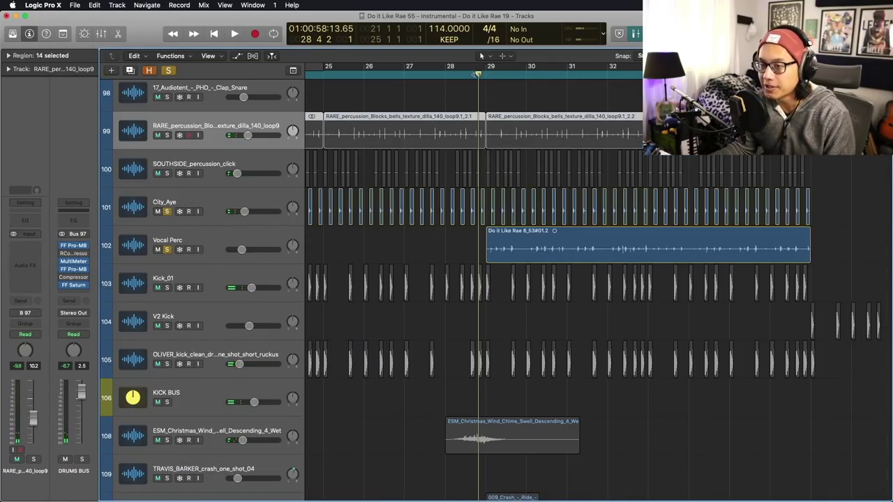
# Step: Play the soloed Vocal Perc track from just before bar 29 and open its Little AlterBoy plug-in
pyautogui.press('space')
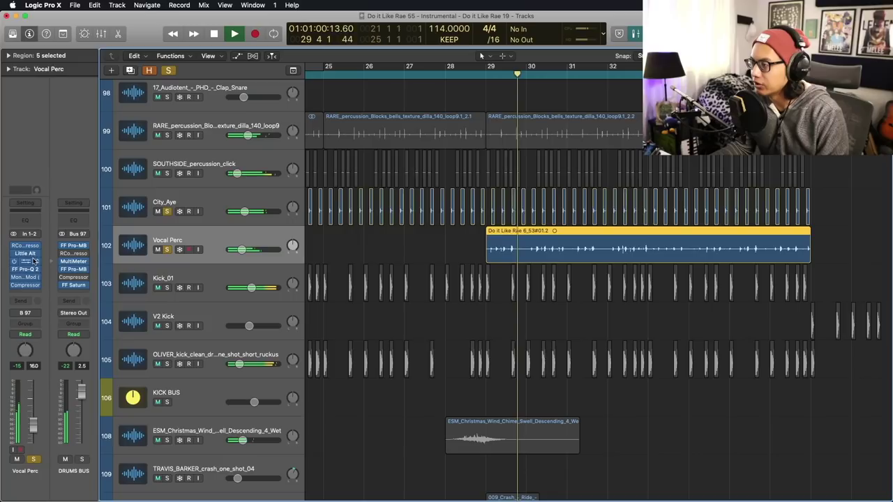
pyautogui.click(25, 253)
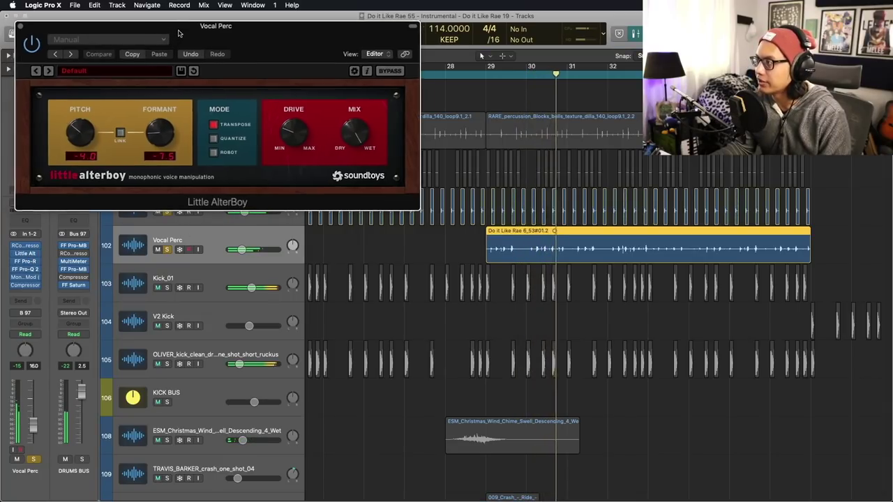
pyautogui.moveTo(174, 32); pyautogui.dragTo(214, 56)
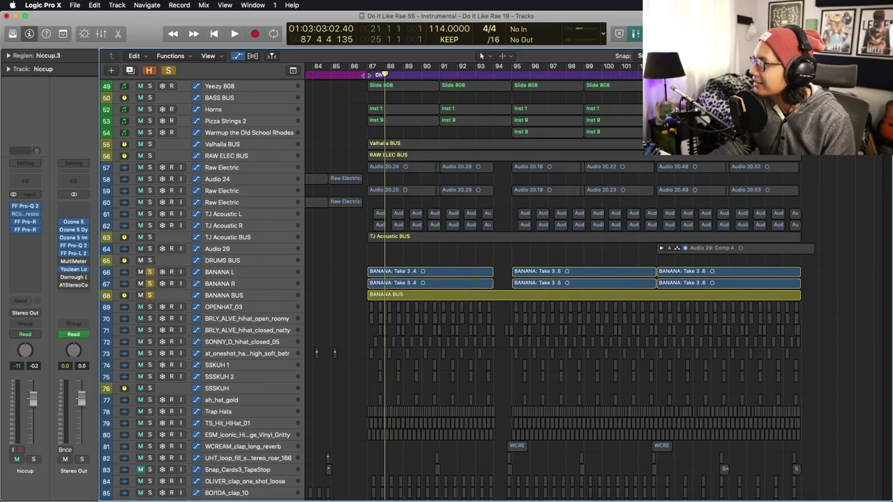
# Step: Play the soloed BANANA L and BANANA R tracks from just before the start of Ch3
pyautogui.click(364, 75)
pyautogui.press('space')
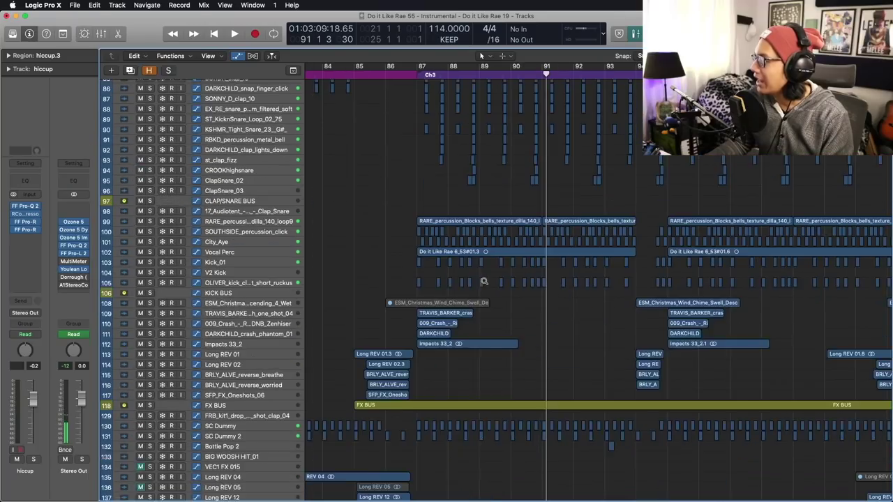
# Step: Find the crash, impact and reverse FX tracks and play their transition from bar 85 up to Ch3
pyautogui.scroll(-8, 488, 262)
pyautogui.scroll(-1, 377, 244)
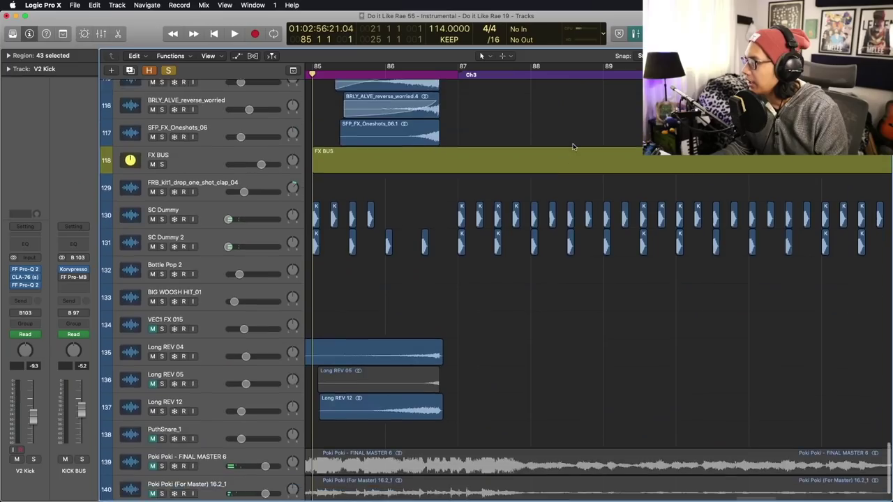
pyautogui.press('super+Up')
pyautogui.press('super+Left')
pyautogui.scroll(4, 482, 136)
pyautogui.hscroll(-2, 482, 136)
pyautogui.scroll(3, 481, 137)
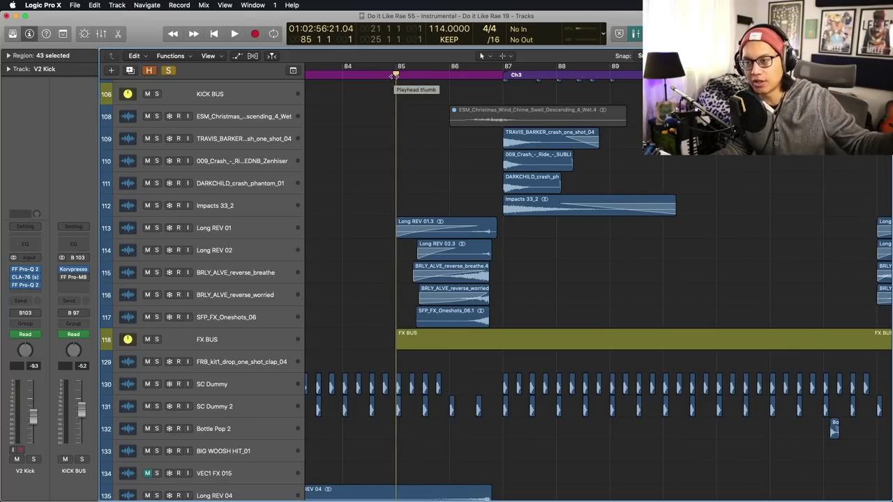
pyautogui.press('space')
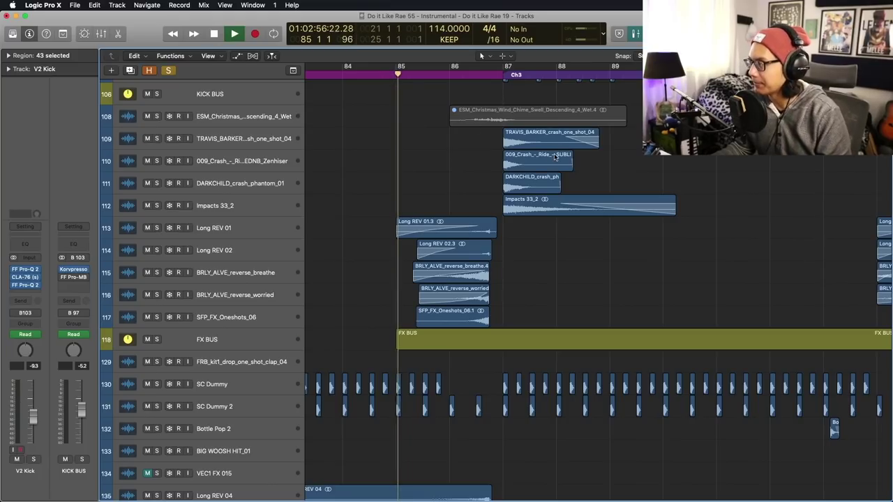
pyautogui.press('super+Right')
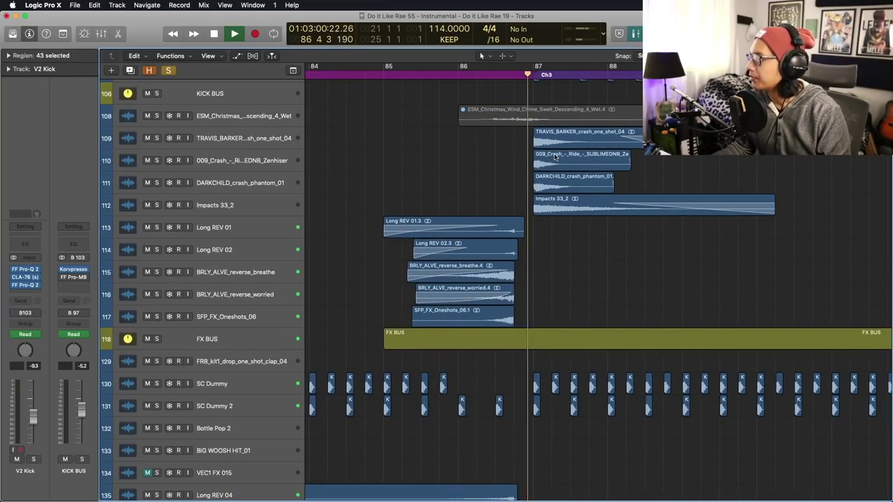
pyautogui.press('space')
# Step: Move the playhead to beat 4 of bar 86 and examine the gap between the reverse effects and the Ch3 crashes
pyautogui.moveTo(529, 74); pyautogui.dragTo(514, 74)
pyautogui.press('a')
pyautogui.press('super+Right')
pyautogui.press('super+Right')
pyautogui.press('super+Right')
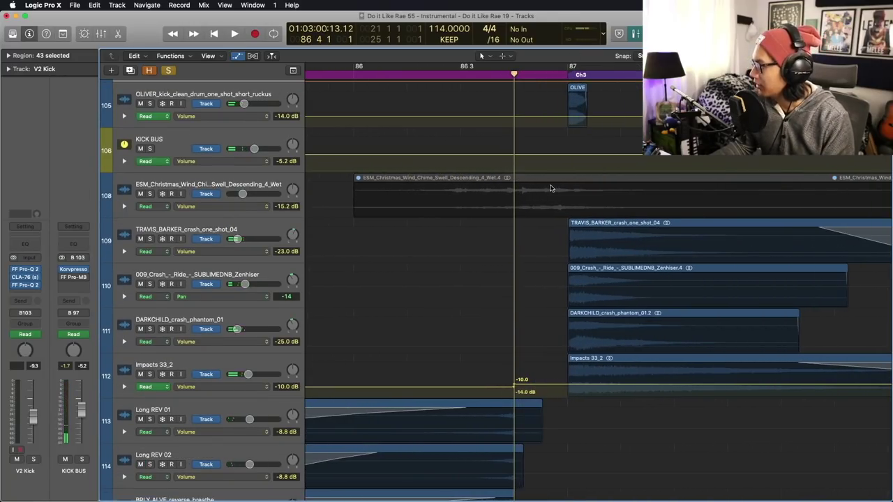
pyautogui.hscroll(2, 554, 189)
pyautogui.scroll(-2, 548, 190)
pyautogui.moveTo(480, 75)
pyautogui.mouseDown()
pyautogui.moveTo(528, 74)
pyautogui.moveTo(479, 74)
pyautogui.mouseUp()
pyautogui.scroll(1, 487, 169)
pyautogui.press('a')
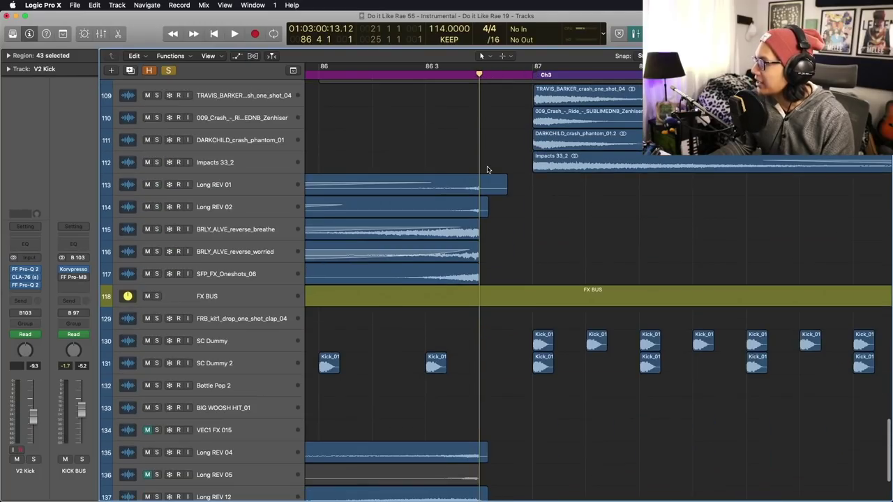
# Step: Select and solo the hiccup track and play its region in the gap just before Ch3
pyautogui.scroll(20, 488, 170)
pyautogui.click(225, 308)
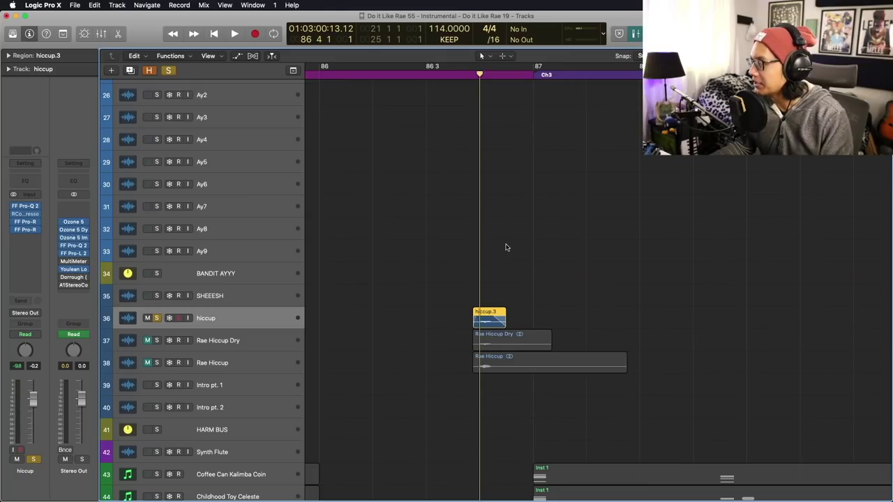
pyautogui.scroll(5, 506, 245)
pyautogui.scroll(-5, 506, 243)
pyautogui.scroll(4, 506, 243)
pyautogui.scroll(2, 506, 243)
pyautogui.doubleClick(438, 74)
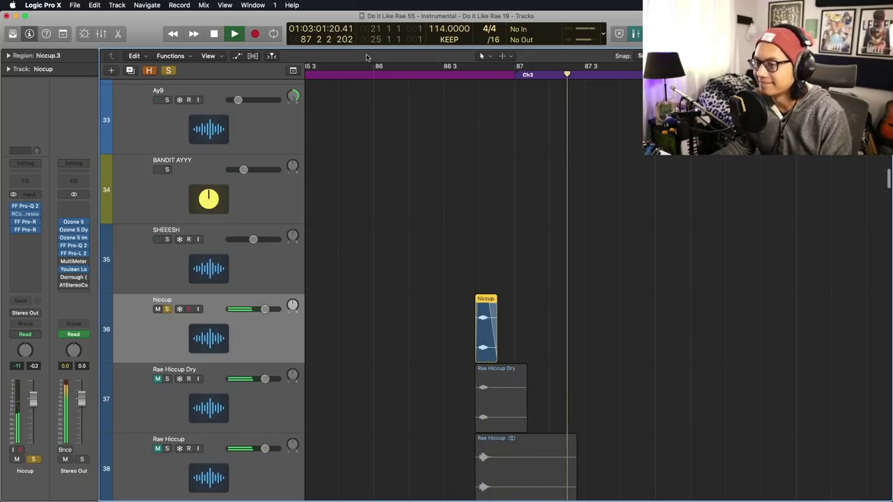
pyautogui.press('space')
# Step: Review the imported vocal regions in the full arrangement and switch to the Do it Like Rae 30.9 - Acapella project
pyautogui.press('z')
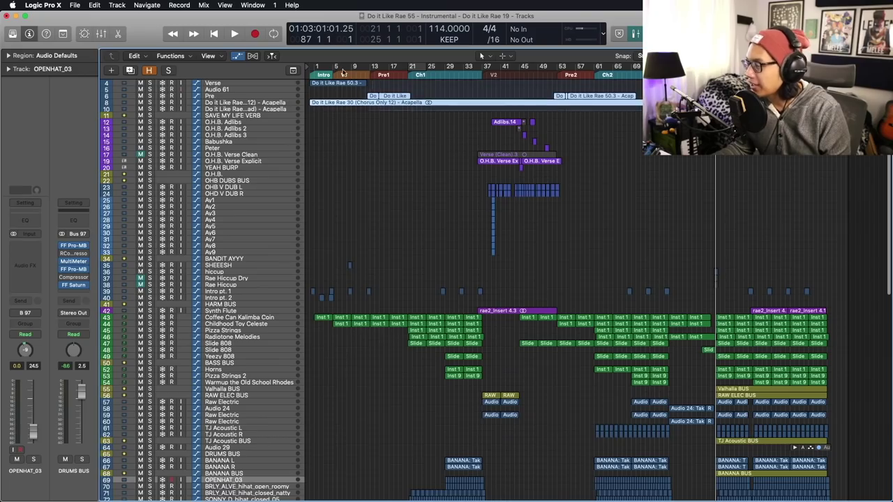
pyautogui.hotkey('shift', 't')
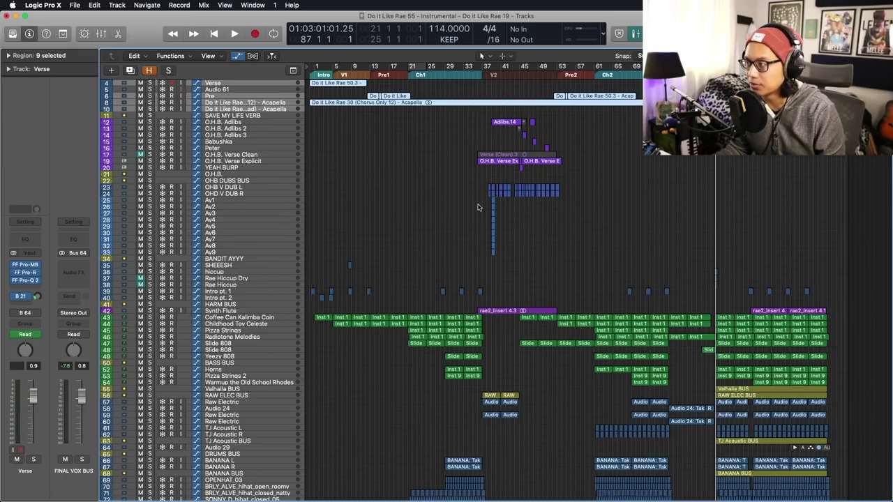
pyautogui.scroll(-12, 467, 202)
pyautogui.click(224, 469)
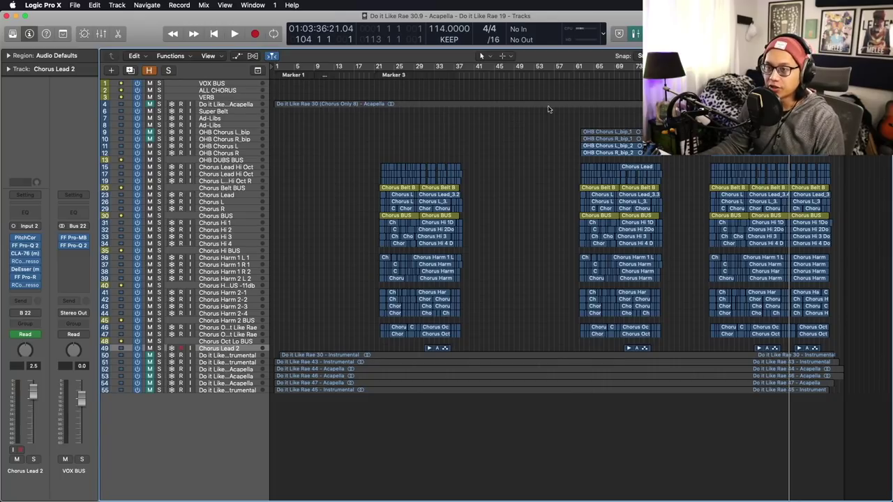
# Step: Bring the final chorus from bar 88 into closer view and select Chorus Lead, continuing to the Chorus Harm 2 BUS
pyautogui.moveTo(551, 94); pyautogui.dragTo(878, 394)
pyautogui.scroll(2, 580, 291)
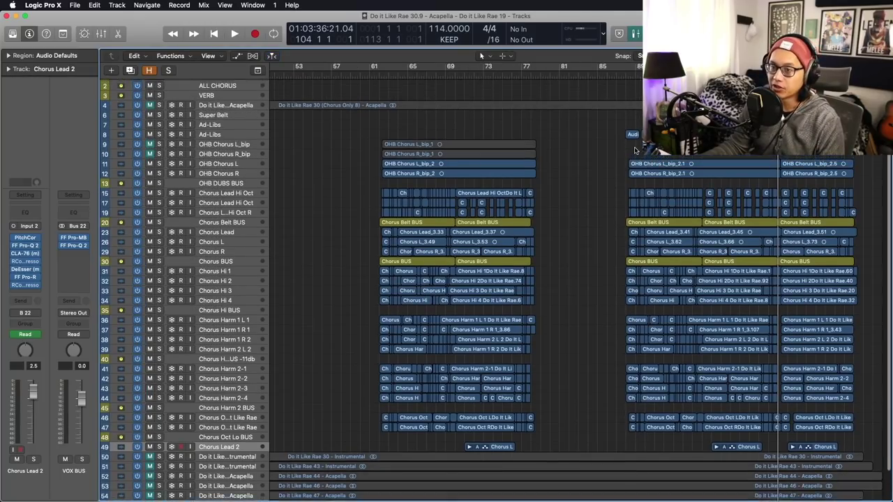
pyautogui.moveTo(588, 119); pyautogui.dragTo(889, 492)
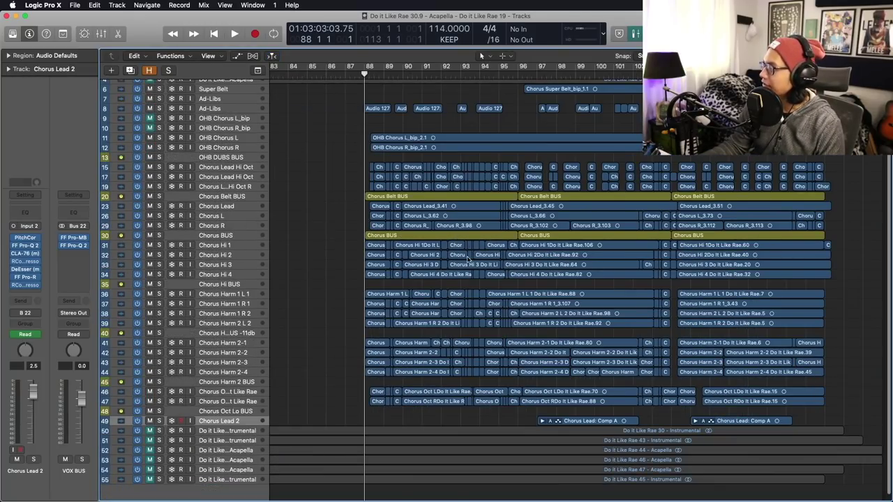
pyautogui.click(234, 208)
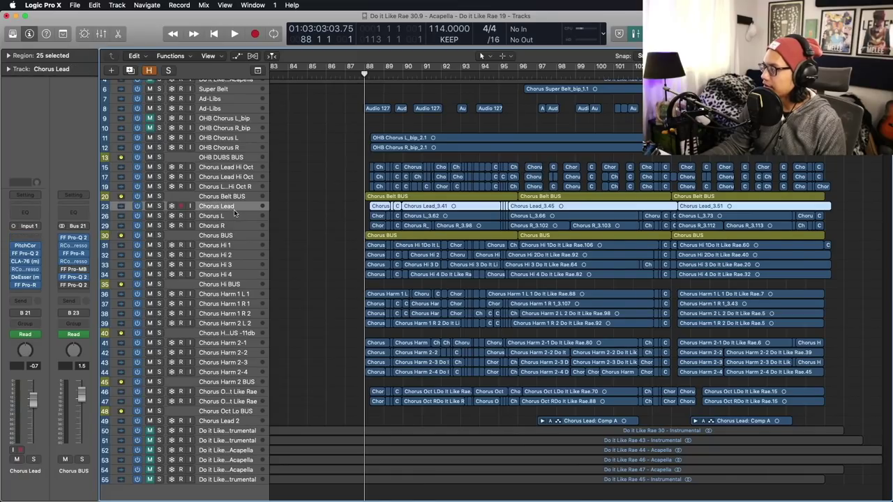
pyautogui.click(232, 257)
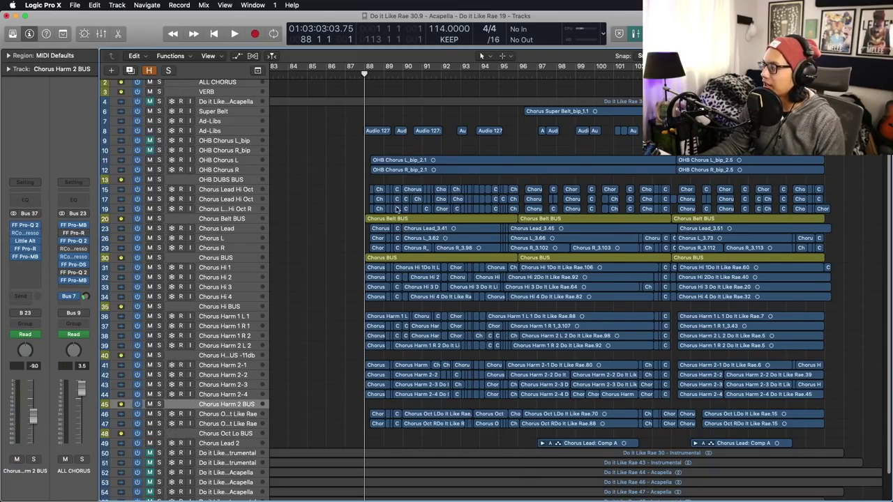
# Step: Highlight the Chorus Lead Hi Oct regions of the final chorus, followed by the opening Chorus Hi regions
pyautogui.moveTo(496, 196); pyautogui.dragTo(836, 210)
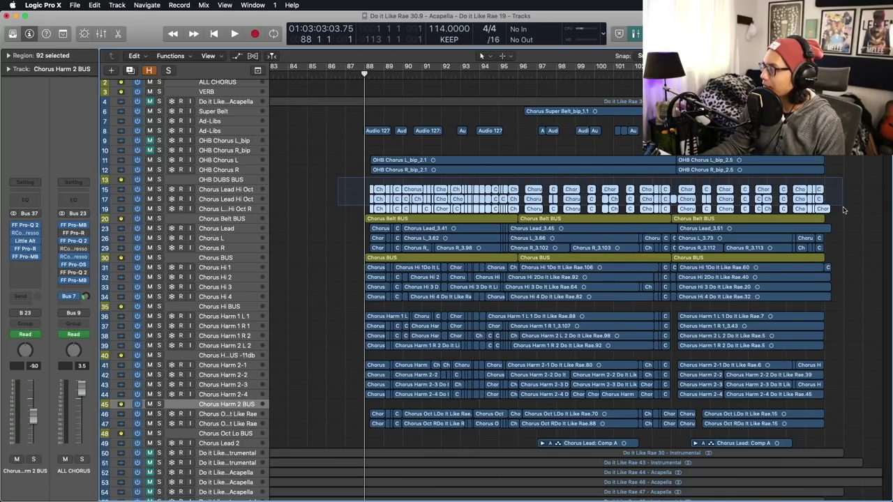
pyautogui.click(340, 270)
pyautogui.click(356, 270)
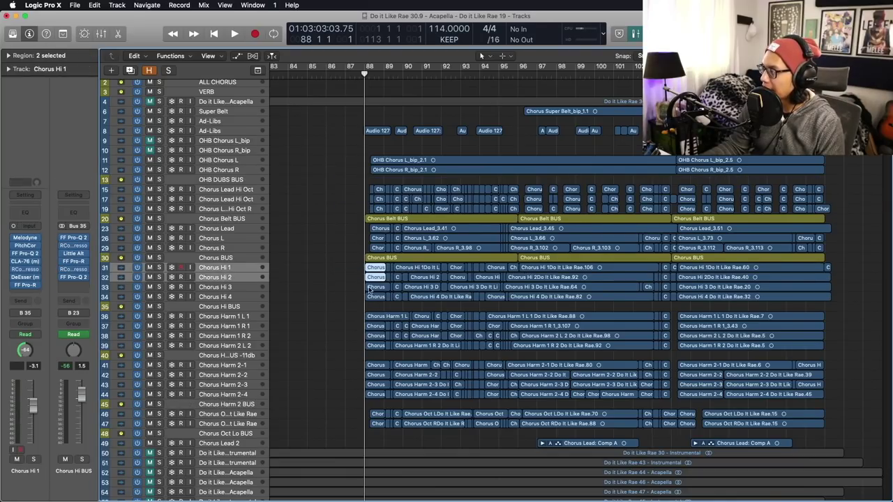
pyautogui.moveTo(374, 297); pyautogui.dragTo(395, 299)
pyautogui.click(353, 287)
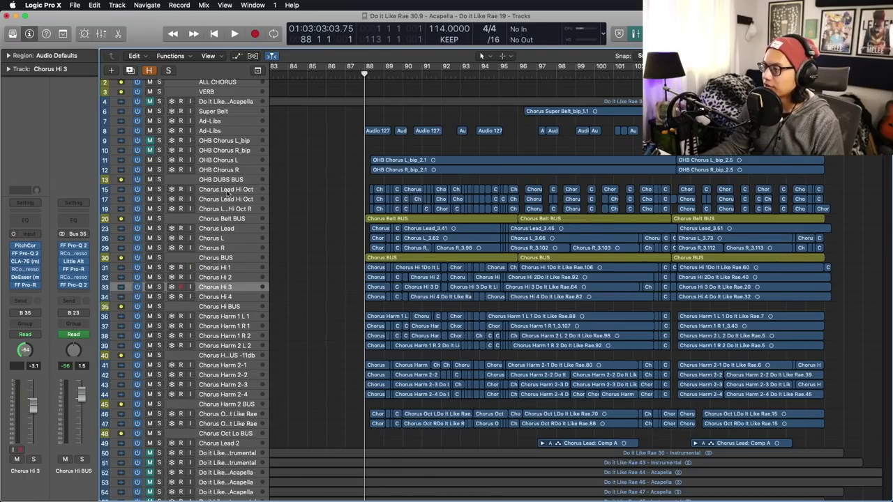
# Step: Select the Chorus BUS track and inspect its regions and volume automation up close
pyautogui.click(238, 228)
pyautogui.click(235, 260)
pyautogui.press('z')
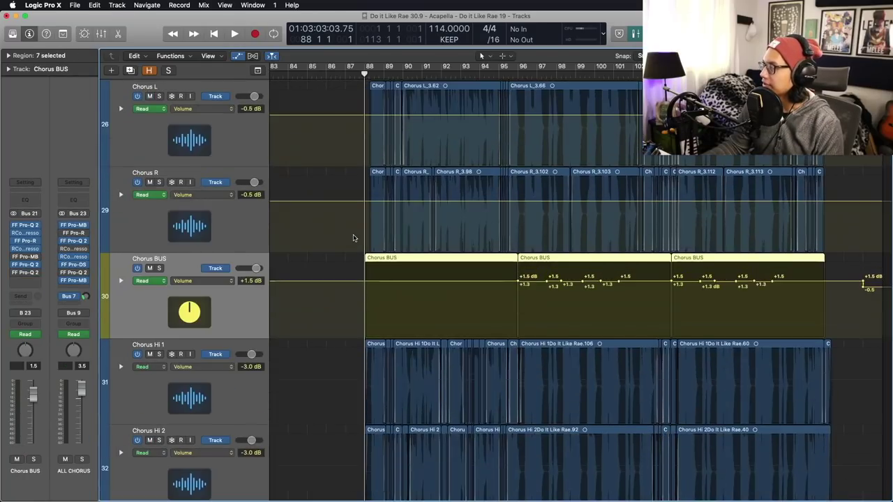
pyautogui.press('z')
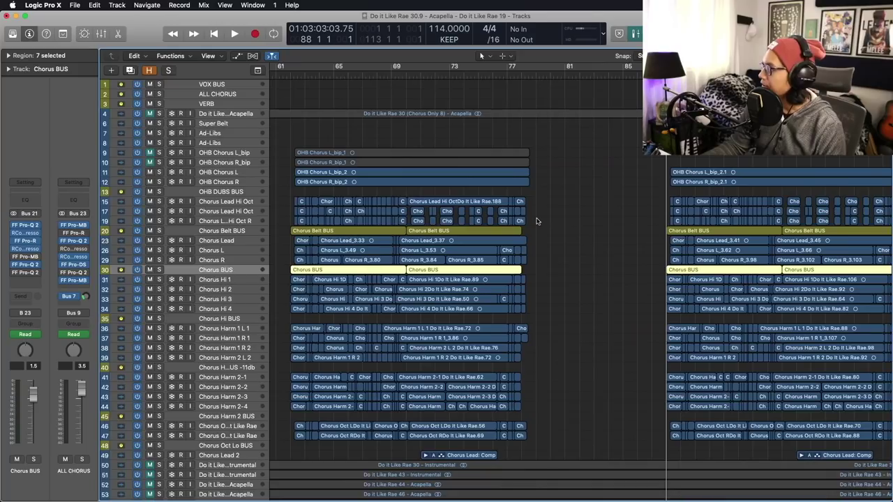
# Step: Play the full stack of chorus vocals from bar 88 and view the regions of all the choruses
pyautogui.press('super+Right')
pyautogui.press('super+Right')
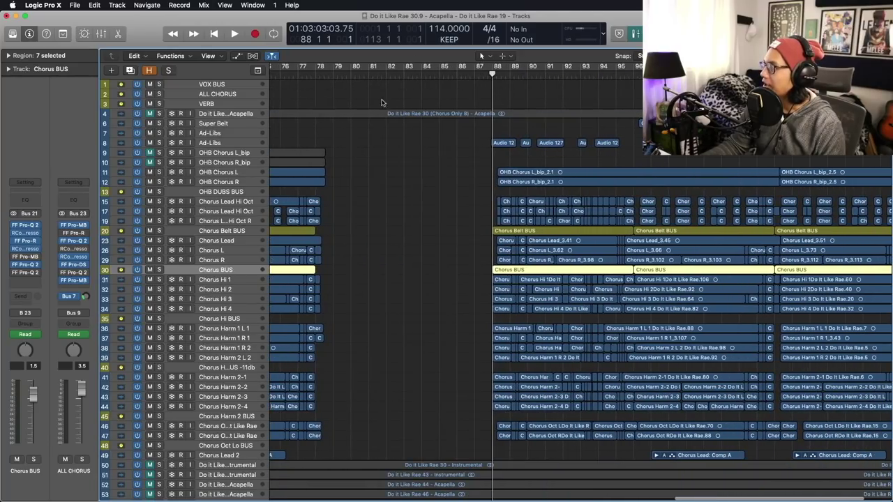
pyautogui.press('space')
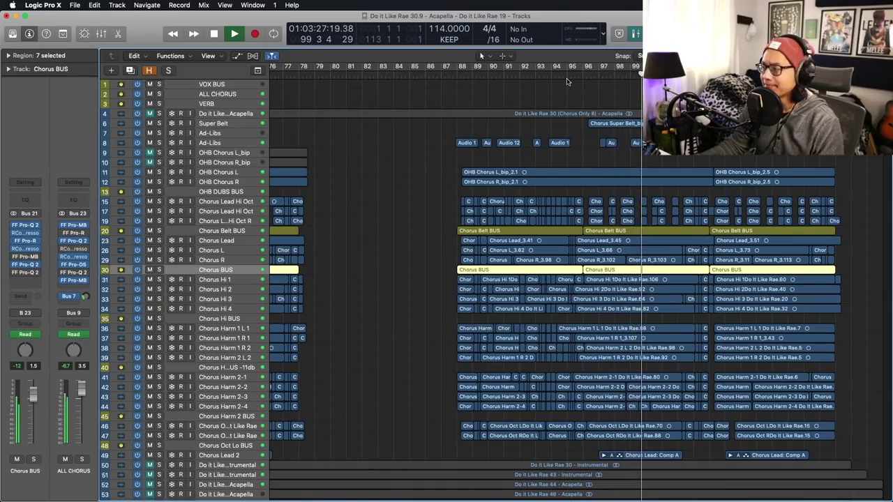
pyautogui.keyDown('ctrl'); pyautogui.keyDown('alt'); pyautogui.click(586, 146); pyautogui.keyUp('alt'); pyautogui.keyUp('ctrl')
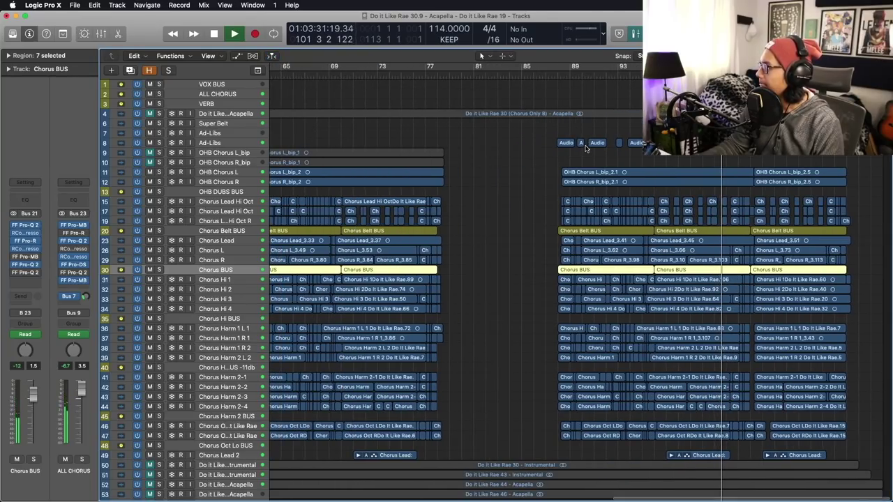
pyautogui.moveTo(586, 146); pyautogui.dragTo(885, 452)
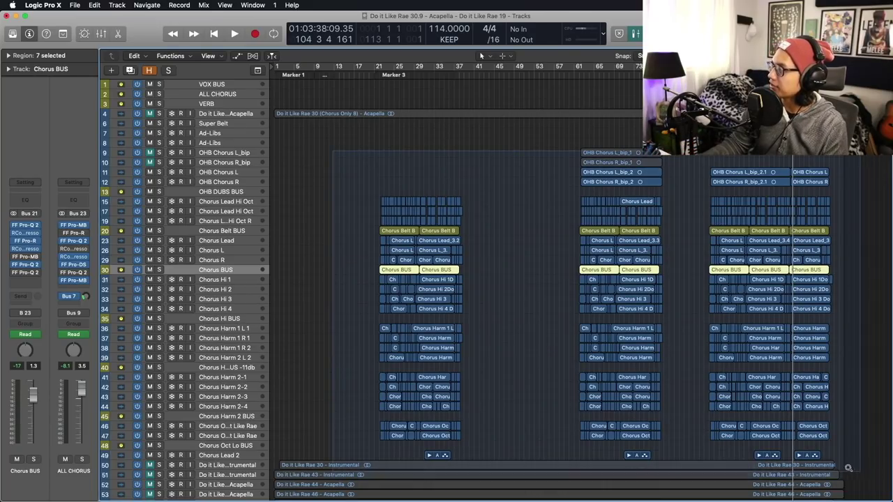
pyautogui.moveTo(853, 470); pyautogui.dragTo(839, 466)
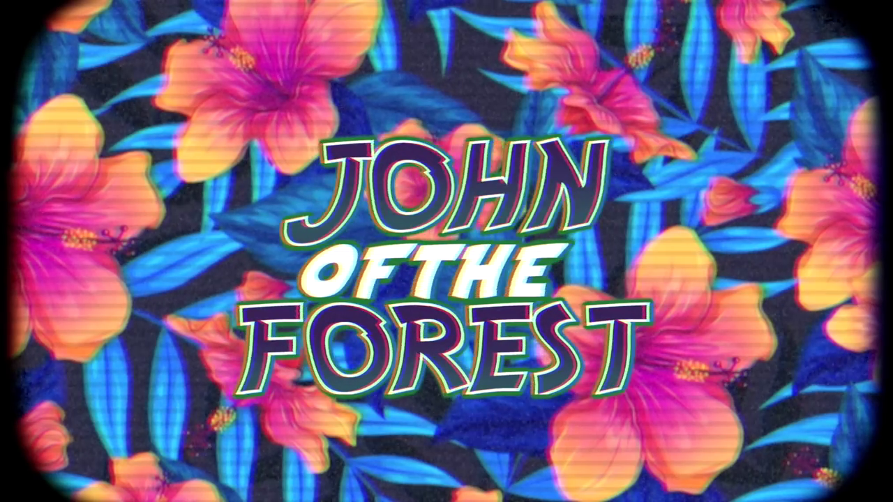